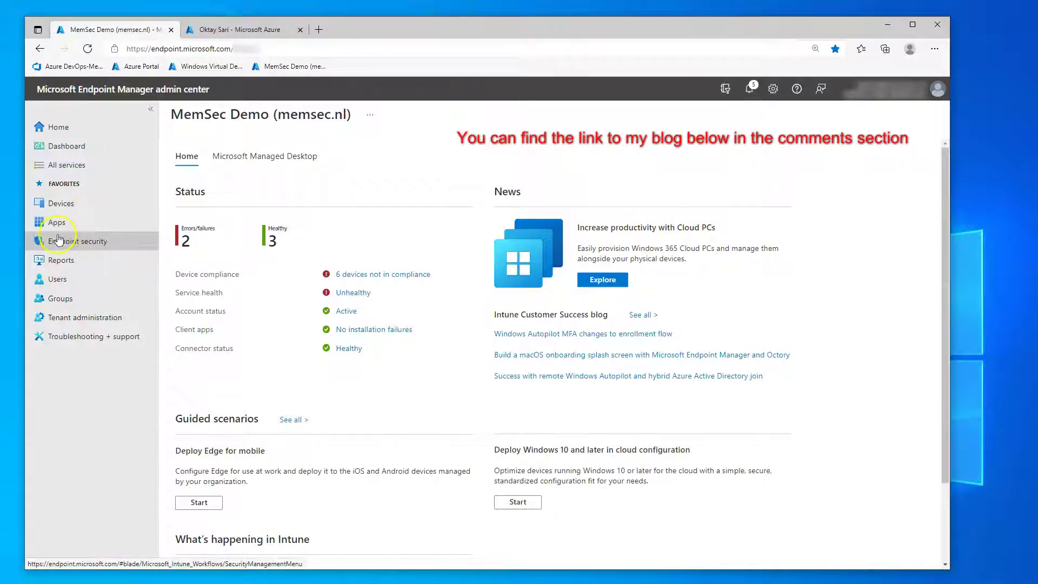
# - Open the compliant W10-MS01 device's overview from the Windows devices list
pyautogui.click(58, 203)
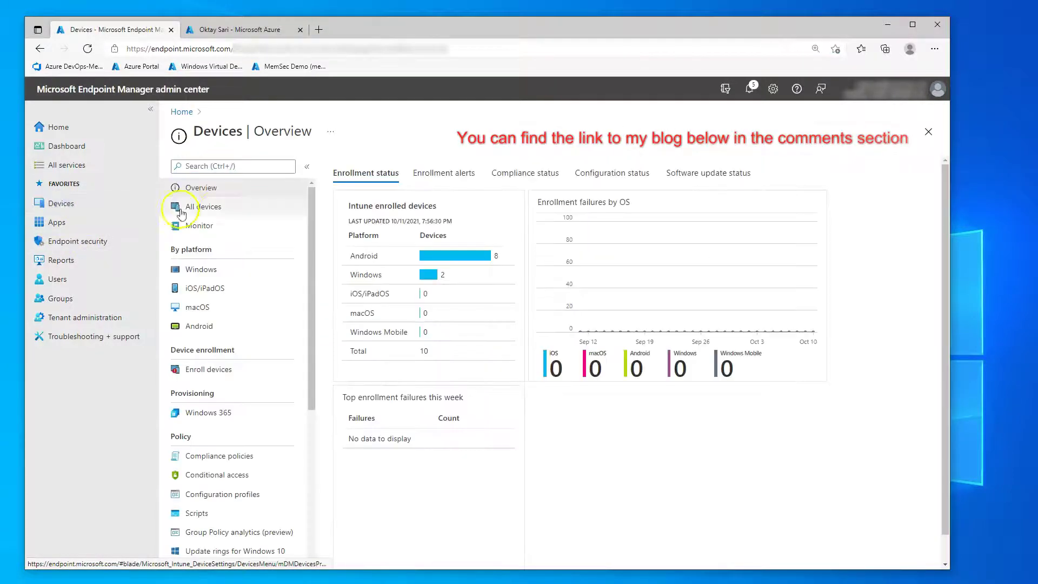
pyautogui.click(183, 269)
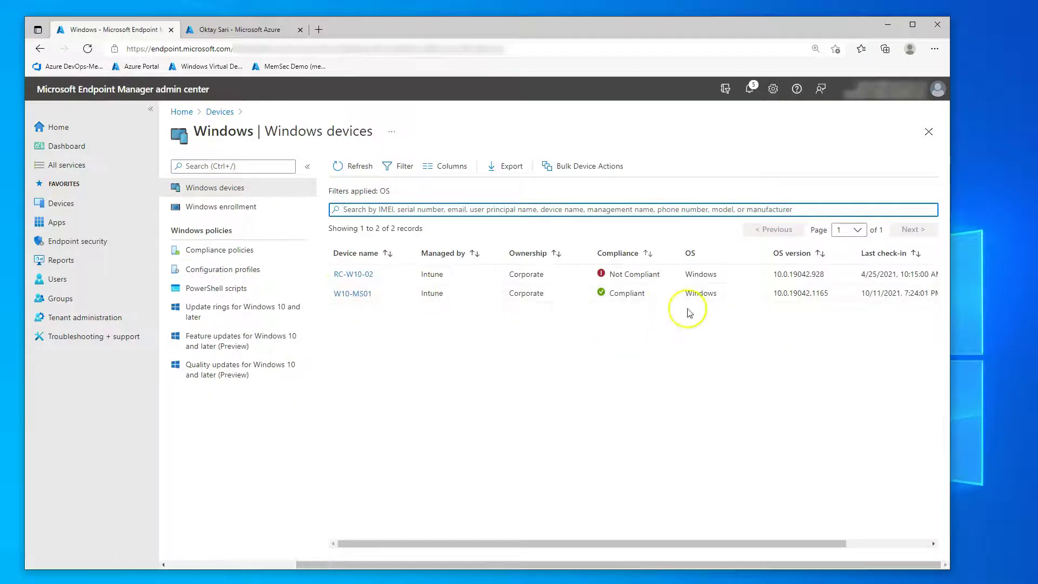
pyautogui.click(349, 294)
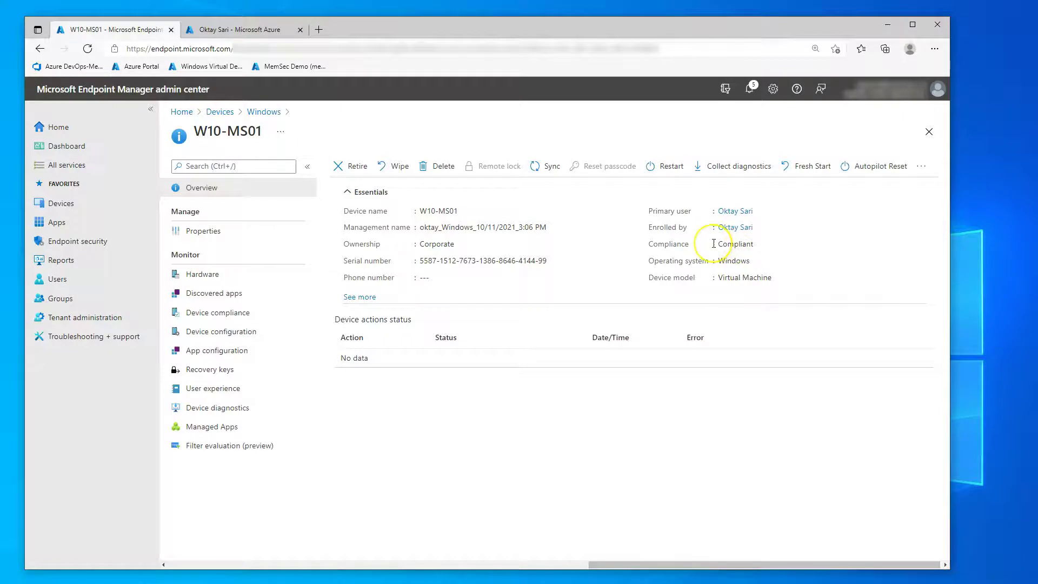
# - Show the 16 Conditional Access policies under Endpoint security, sorted by Policy Name
pyautogui.click(77, 242)
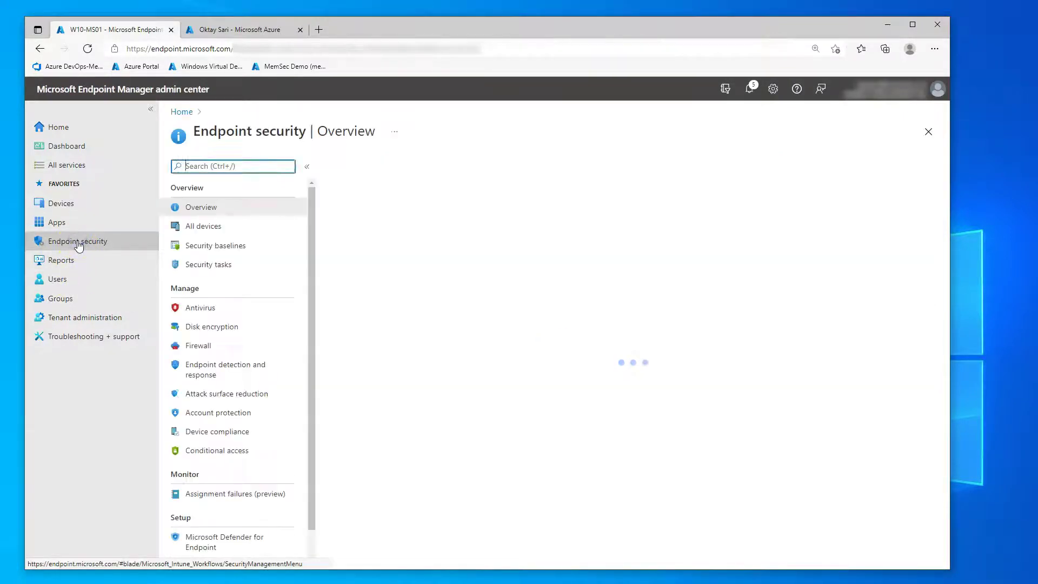
pyautogui.click(216, 451)
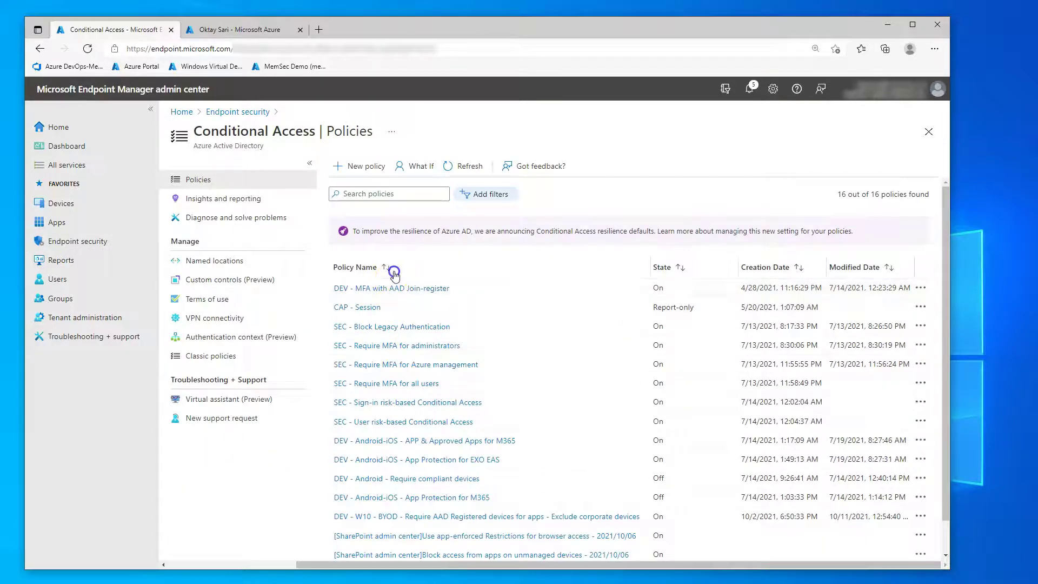
pyautogui.click(394, 270)
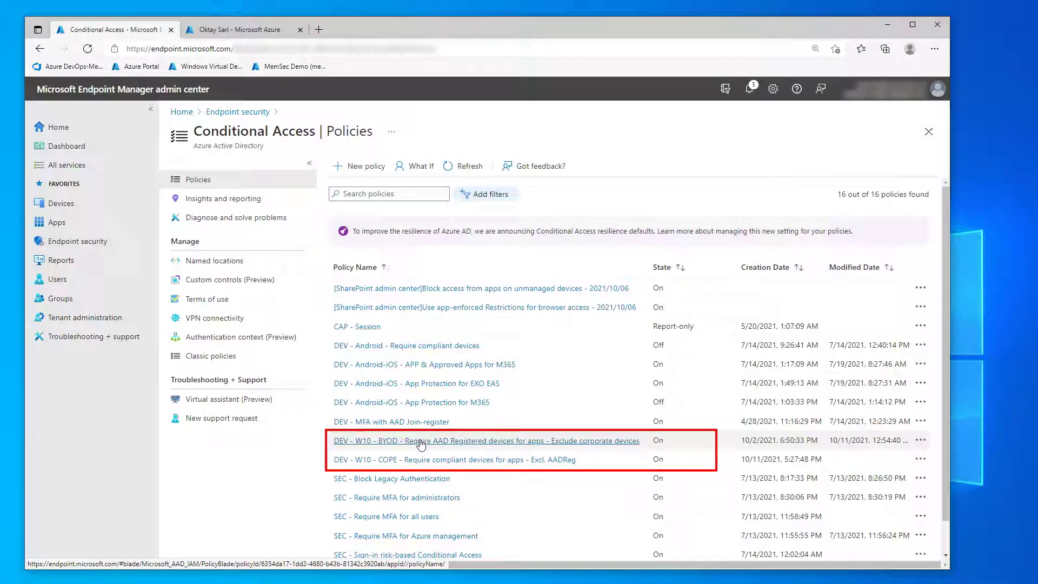
pyautogui.click(422, 460)
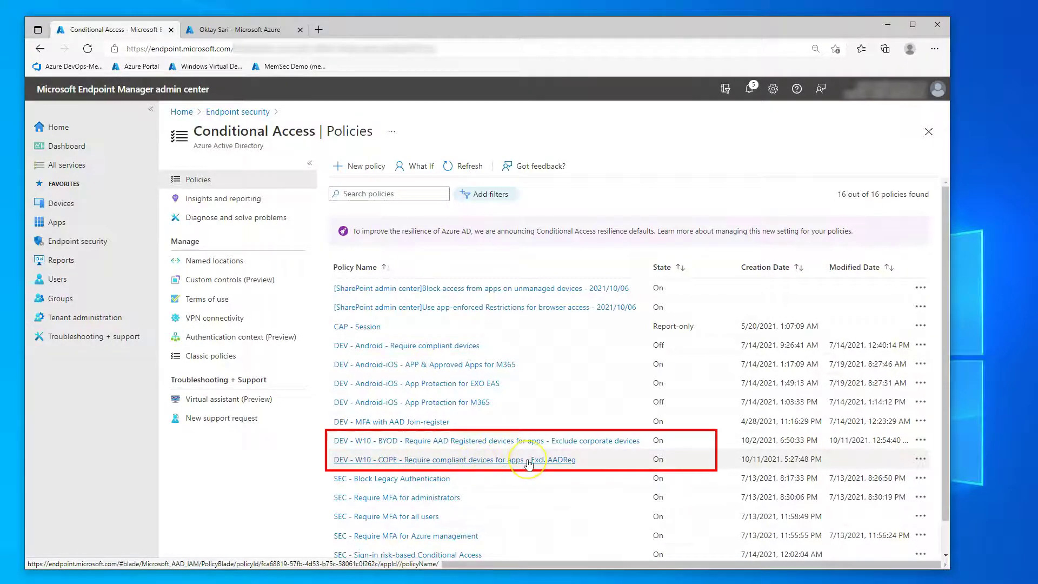
pyautogui.click(471, 459)
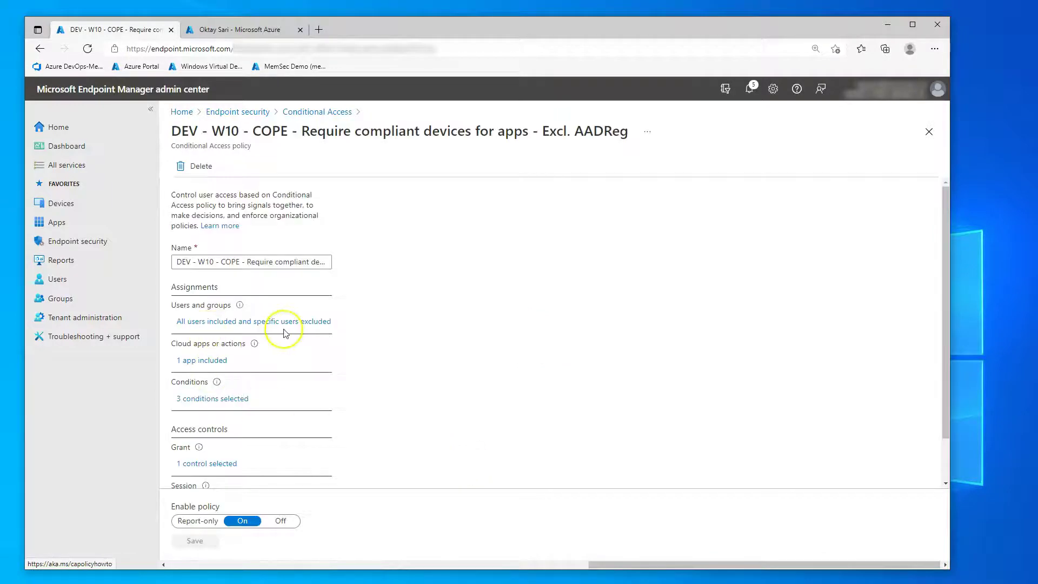
pyautogui.click(206, 360)
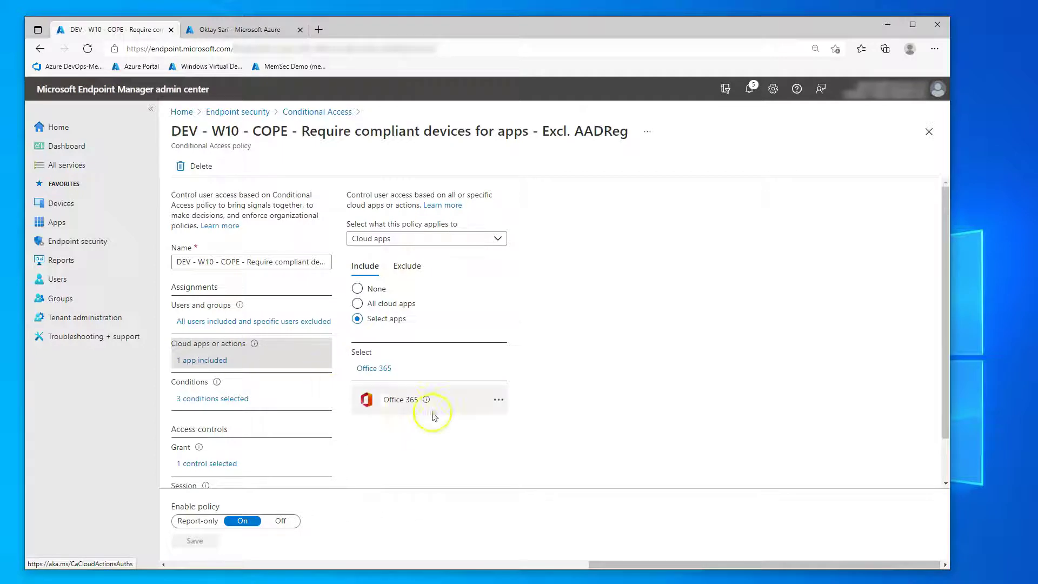
pyautogui.click(210, 399)
pyautogui.scroll(-2, 357, 333)
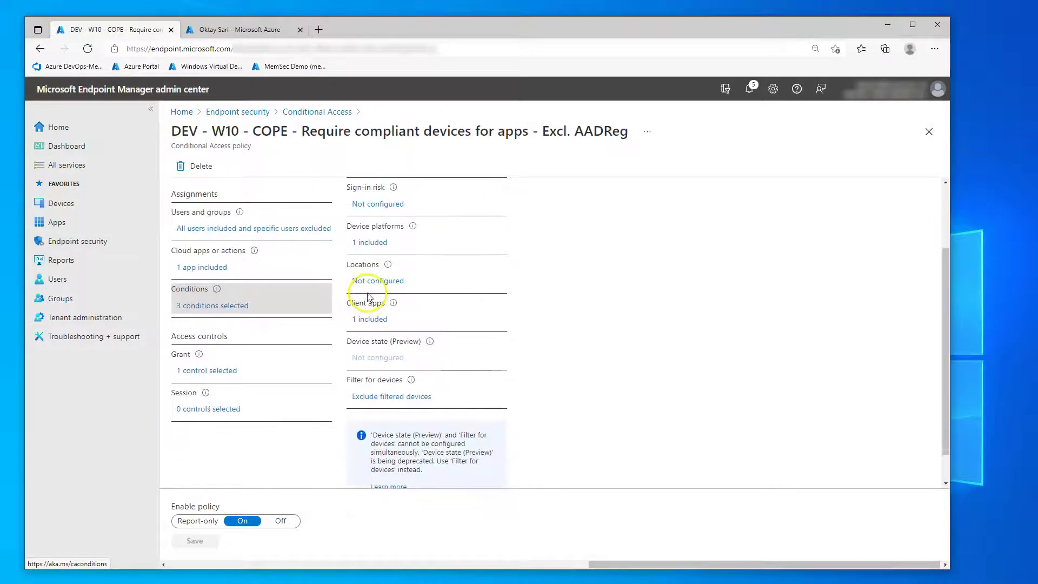
pyautogui.click(377, 246)
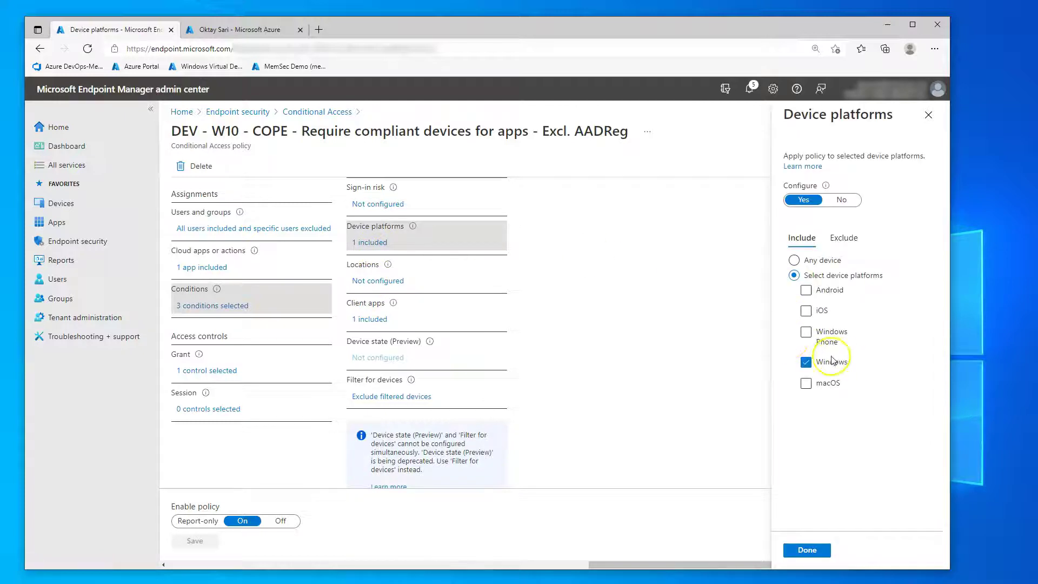
pyautogui.click(373, 324)
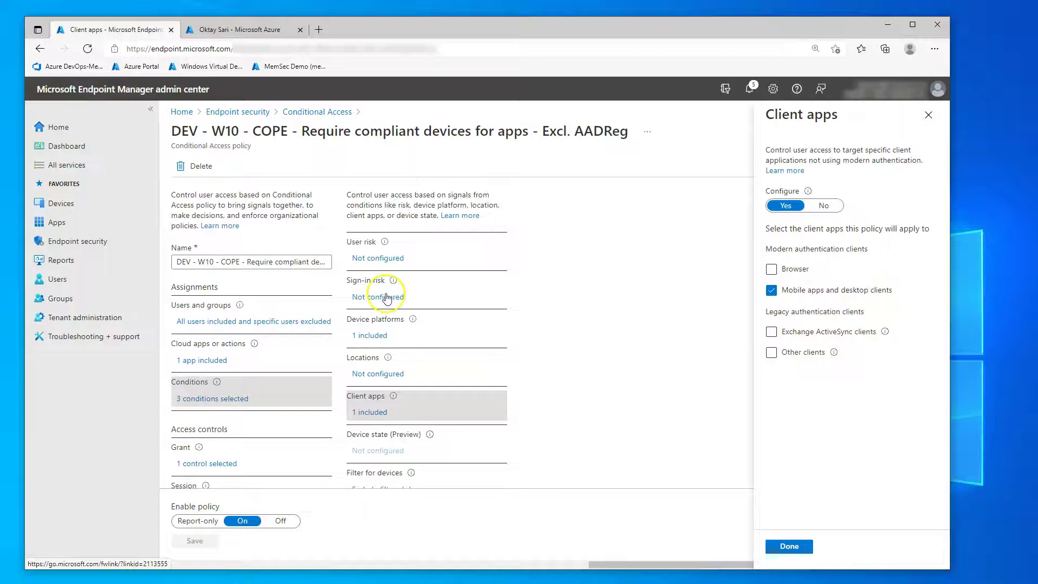
pyautogui.scroll(-3, 389, 294)
pyautogui.click(393, 365)
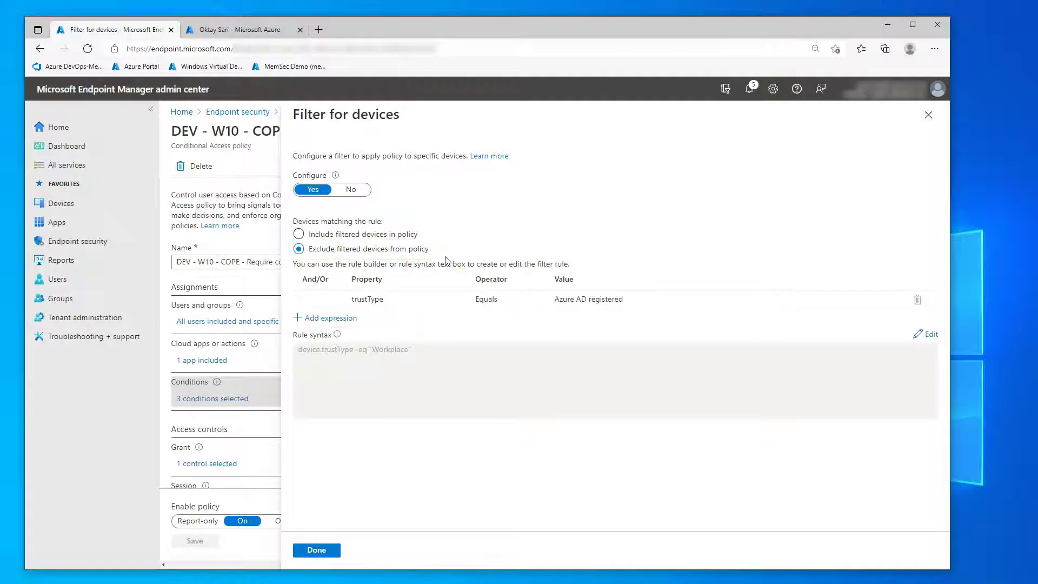
pyautogui.click(316, 549)
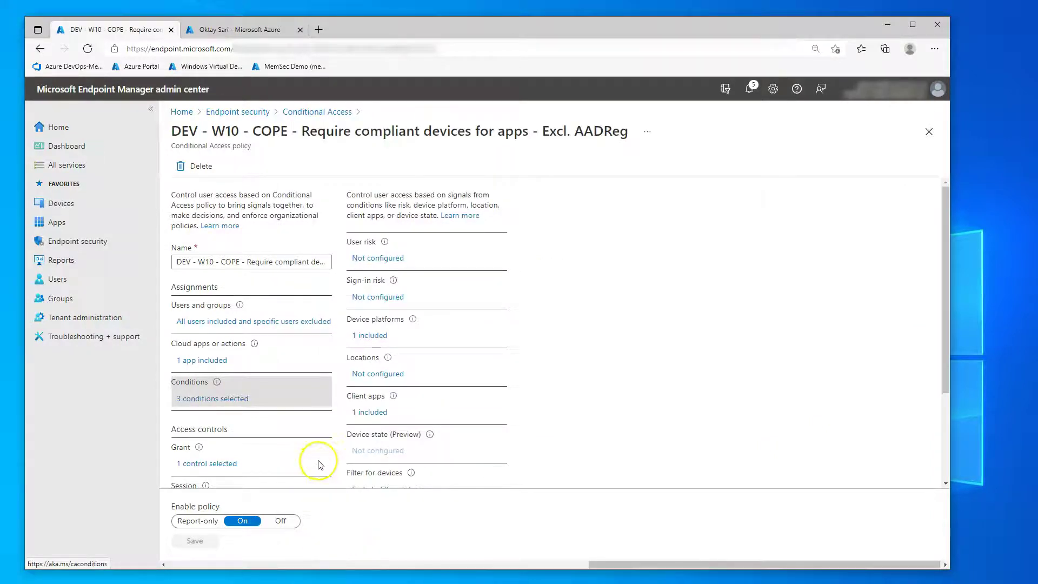
pyautogui.scroll(-3, 318, 459)
pyautogui.click(220, 335)
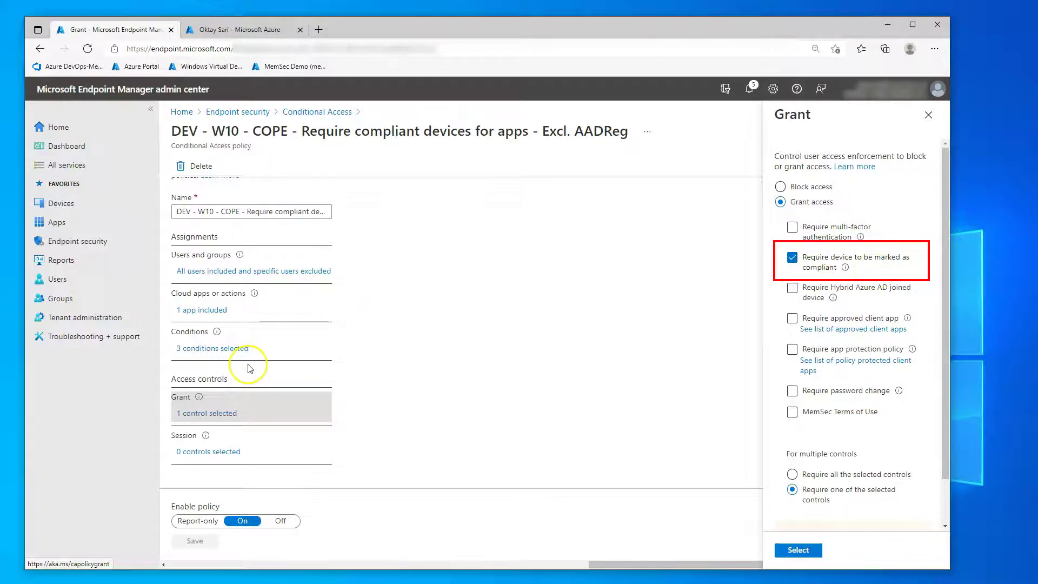
pyautogui.scroll(1, 235, 519)
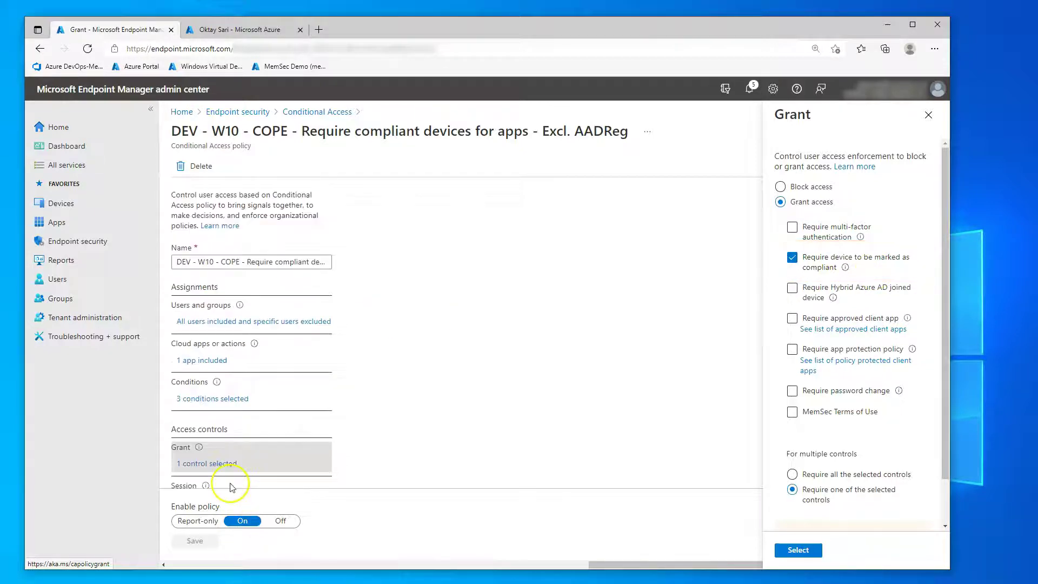
pyautogui.click(334, 113)
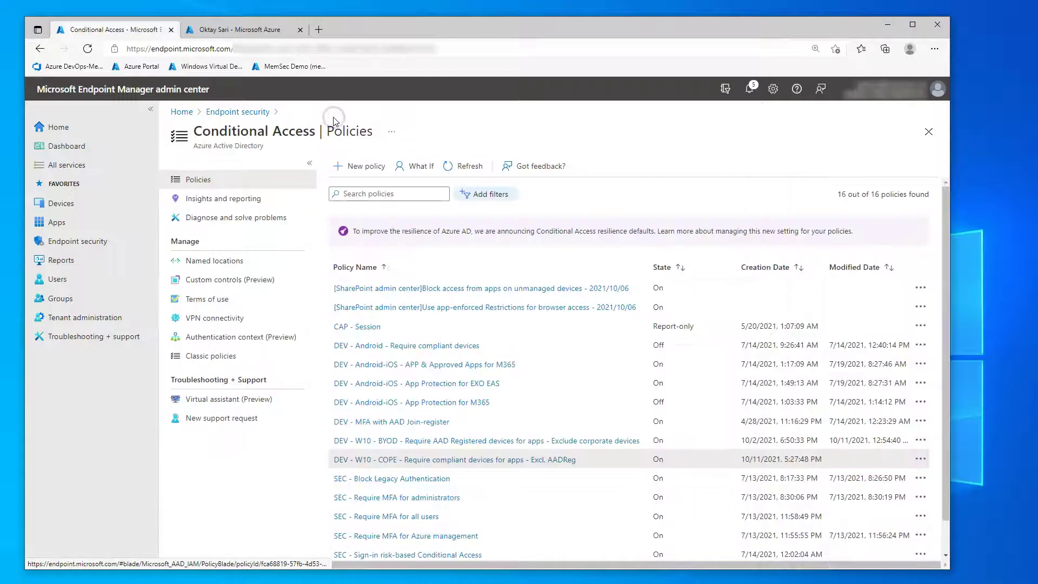
# - Open DEV - W10 - BYOD and review its users, cloud apps, device platforms and client apps
pyautogui.click(546, 442)
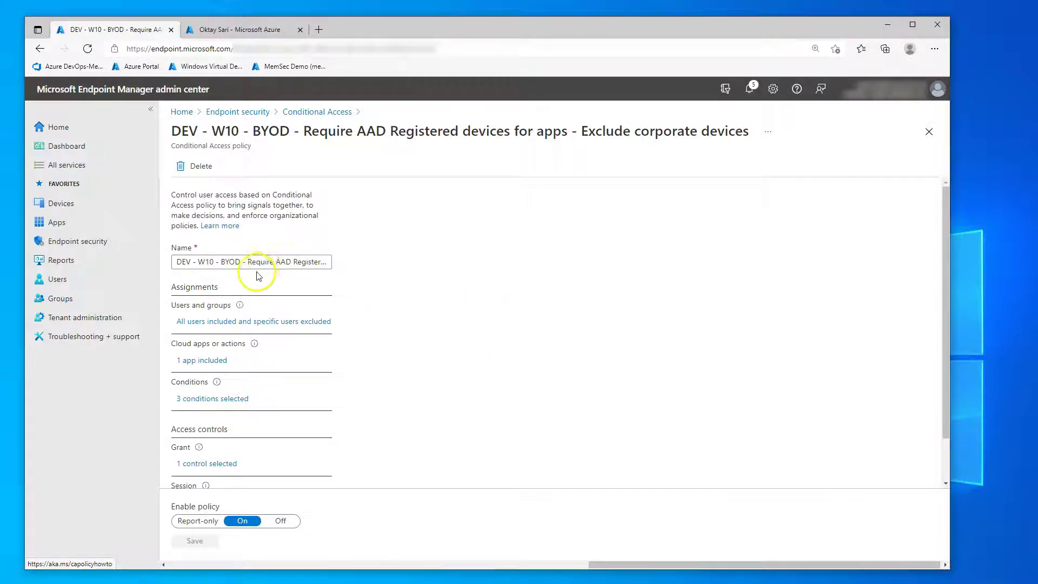
pyautogui.click(267, 324)
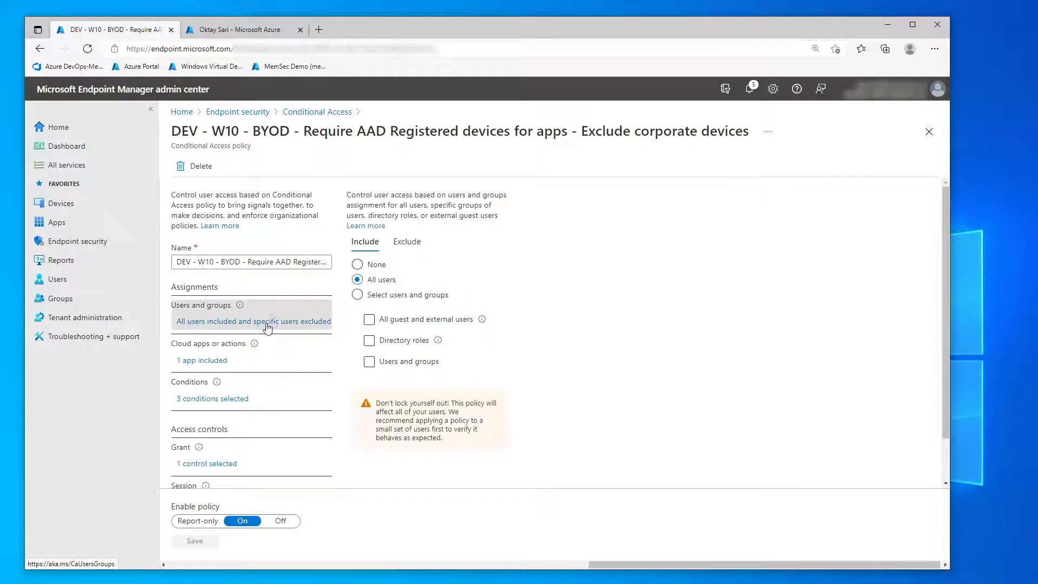
pyautogui.click(205, 361)
pyautogui.click(211, 398)
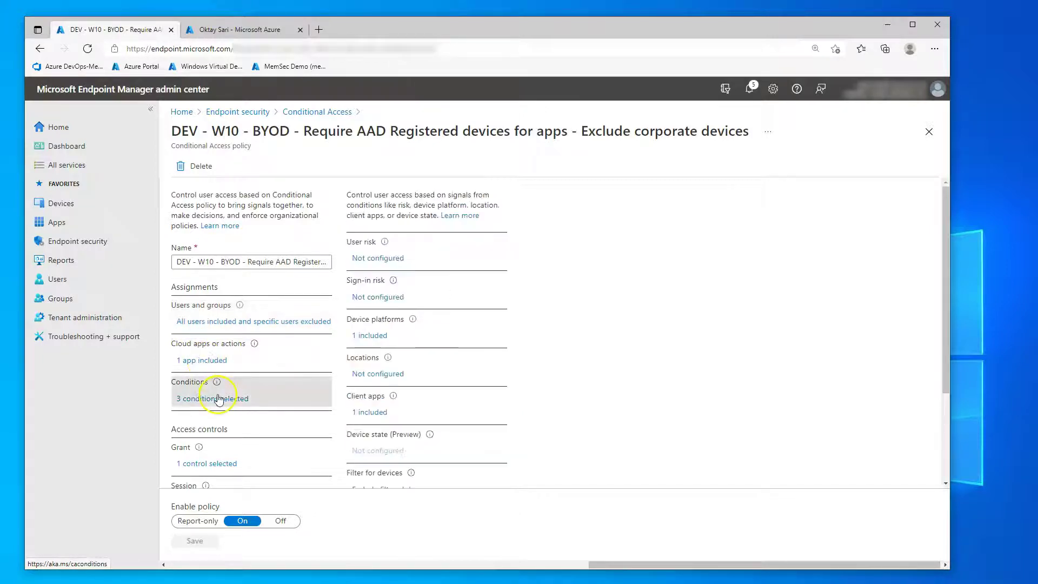
pyautogui.click(372, 337)
pyautogui.scroll(-2, 456, 344)
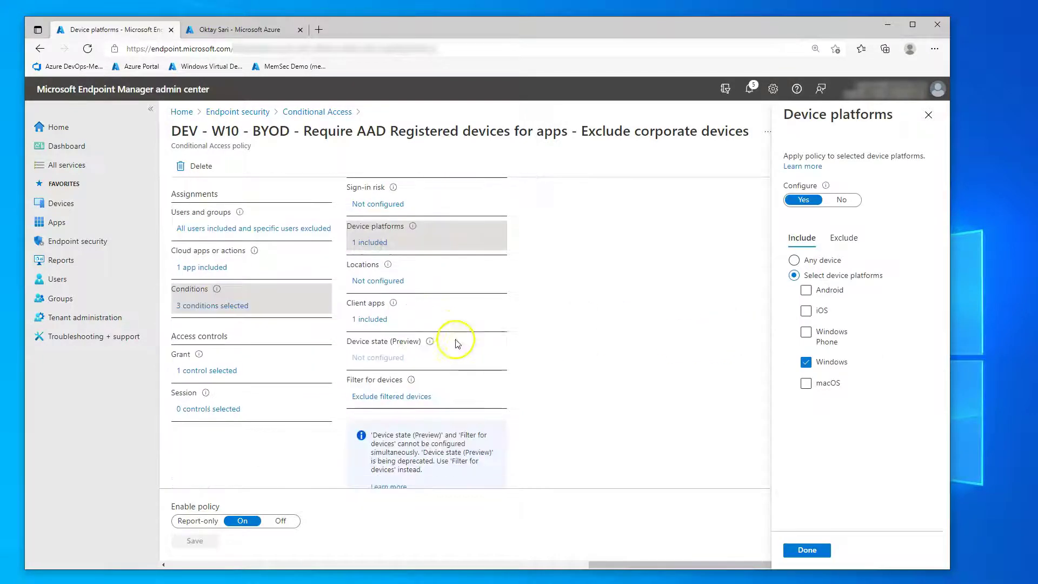
pyautogui.click(373, 319)
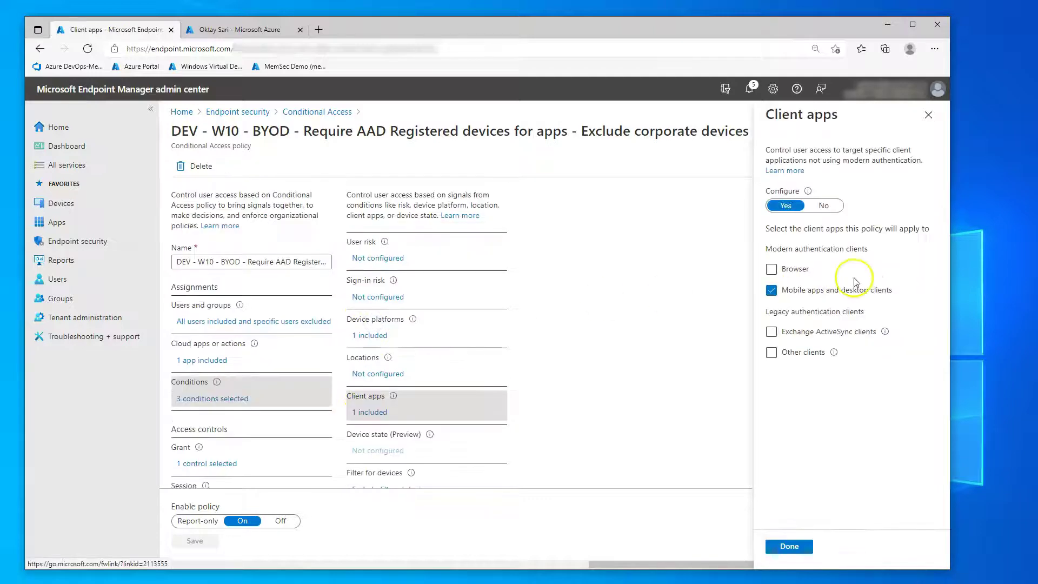
pyautogui.scroll(-3, 541, 301)
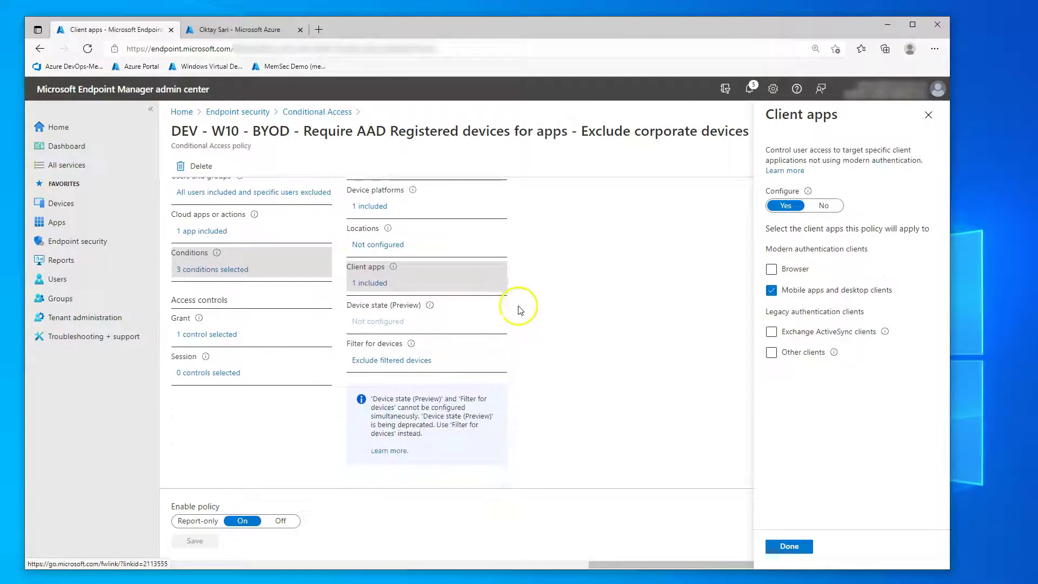
# - Inspect the device filter rule and the Grant control requiring MemSec Terms of Use
pyautogui.click(383, 358)
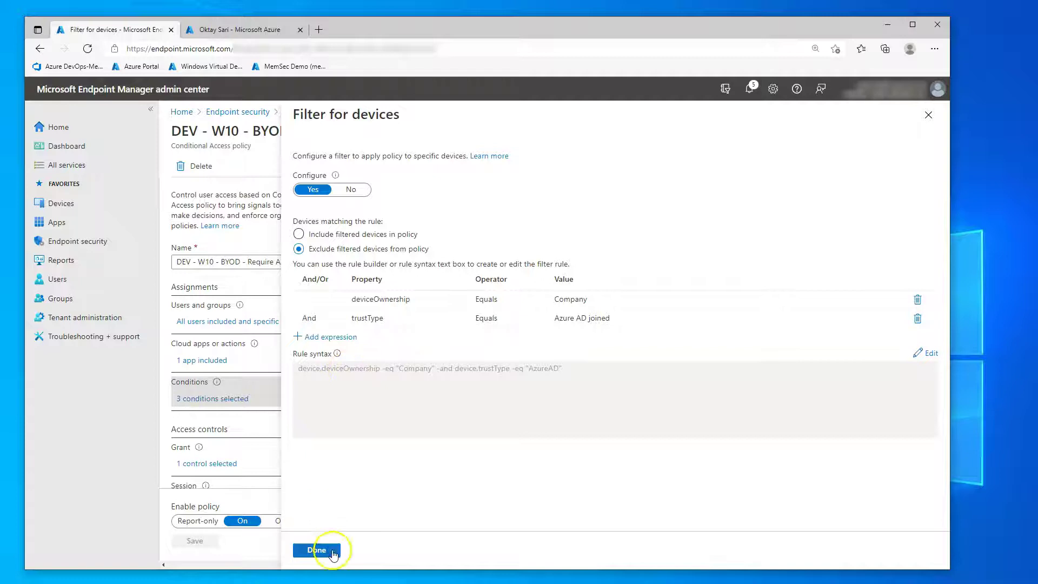
pyautogui.click(316, 550)
pyautogui.click(207, 463)
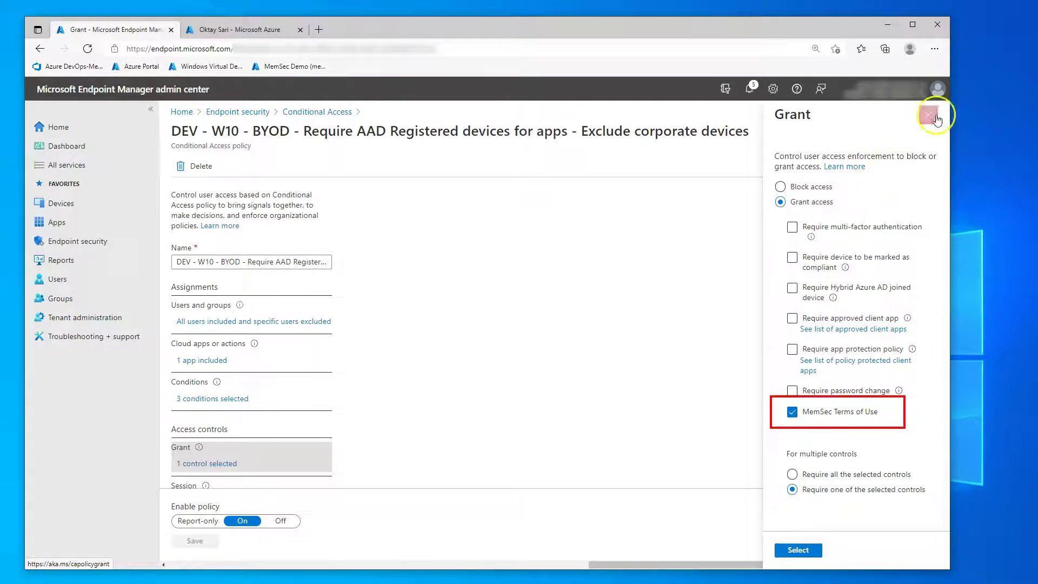
pyautogui.scroll(-1, 433, 270)
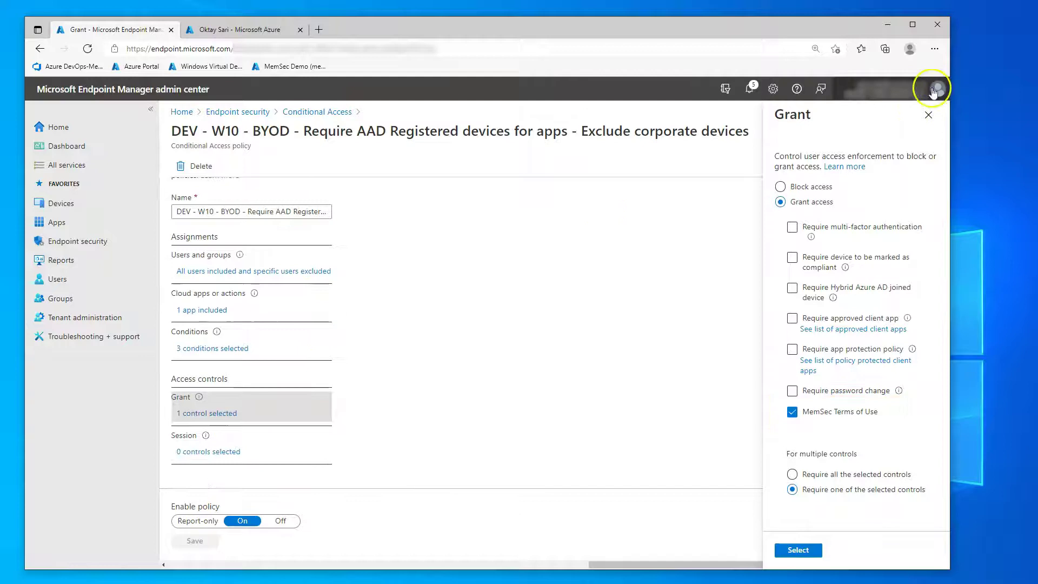
pyautogui.click(927, 118)
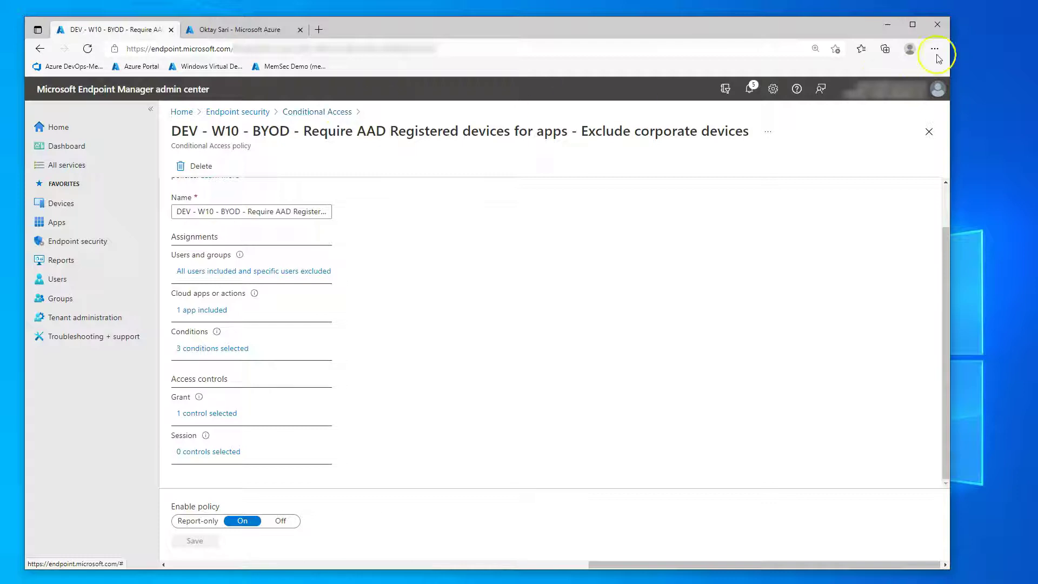
# - Minimize the browser and open the work or school accounts page in Windows Settings
pyautogui.click(889, 25)
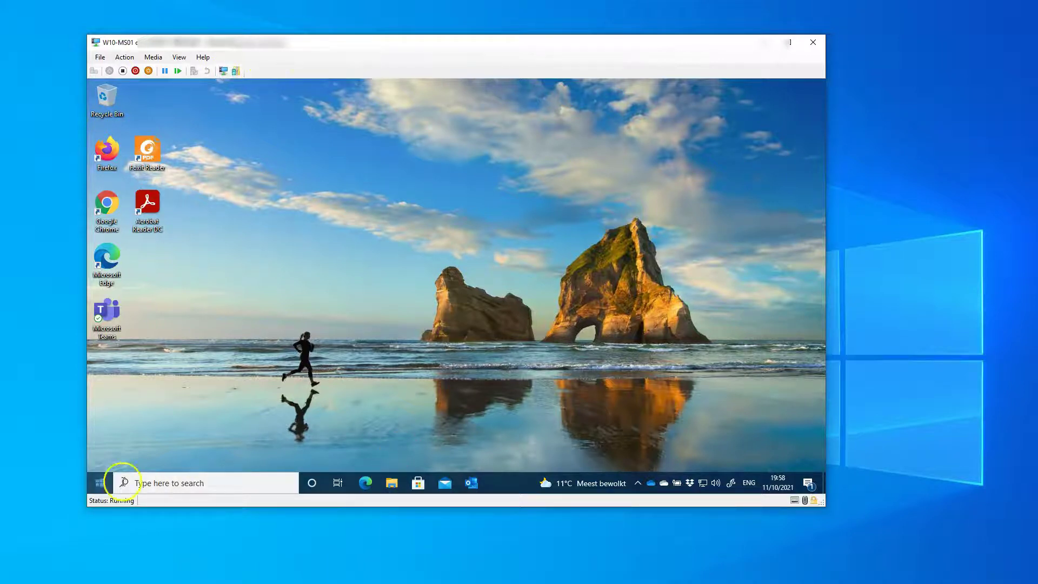
pyautogui.rightClick(100, 486)
pyautogui.click(124, 382)
pyautogui.click(161, 278)
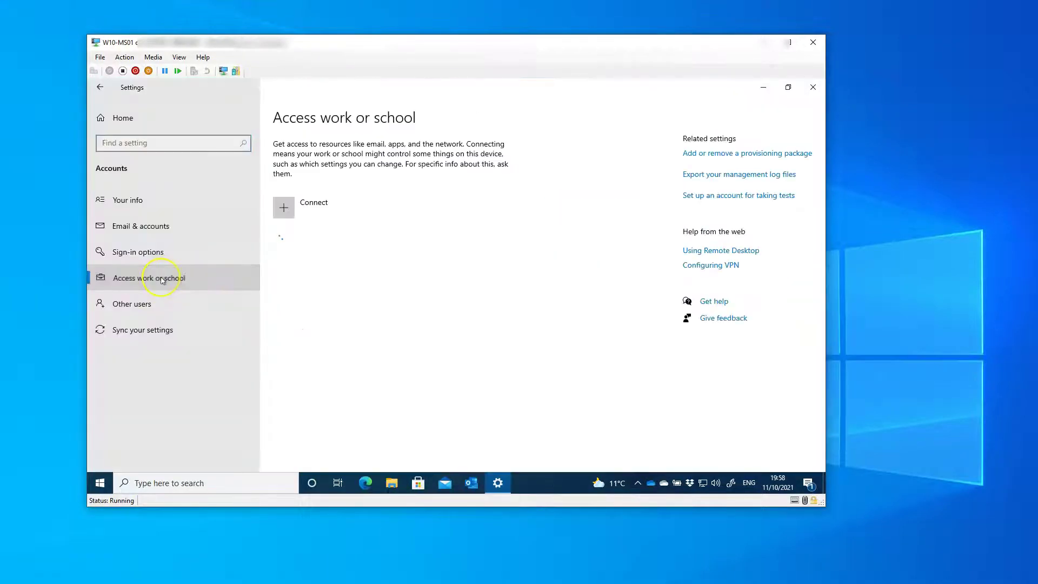
# - Review what MemSec Demo manages and the device sync status, then close Settings
pyautogui.click(355, 240)
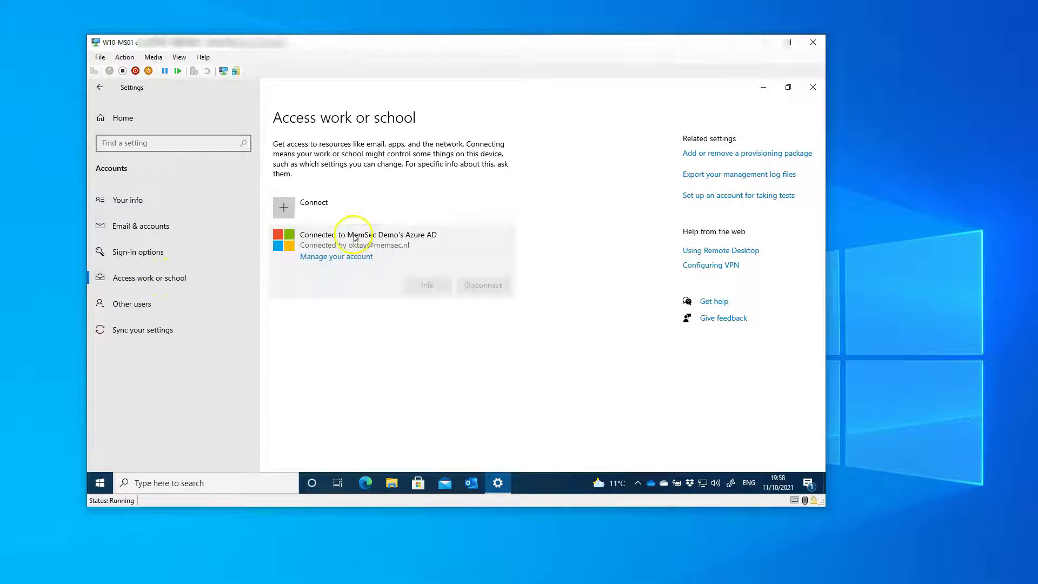
pyautogui.click(423, 285)
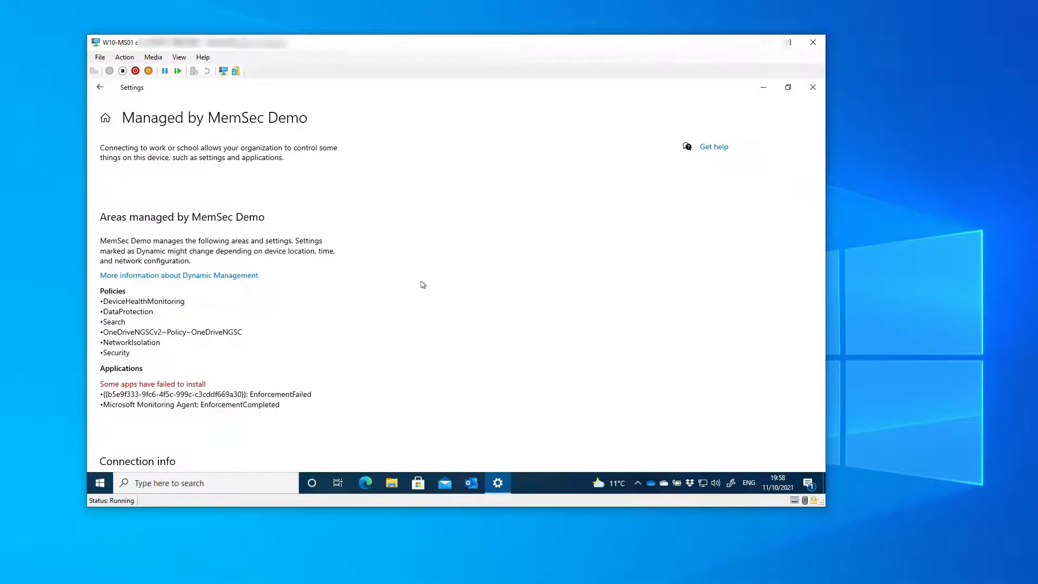
pyautogui.scroll(-5, 204, 301)
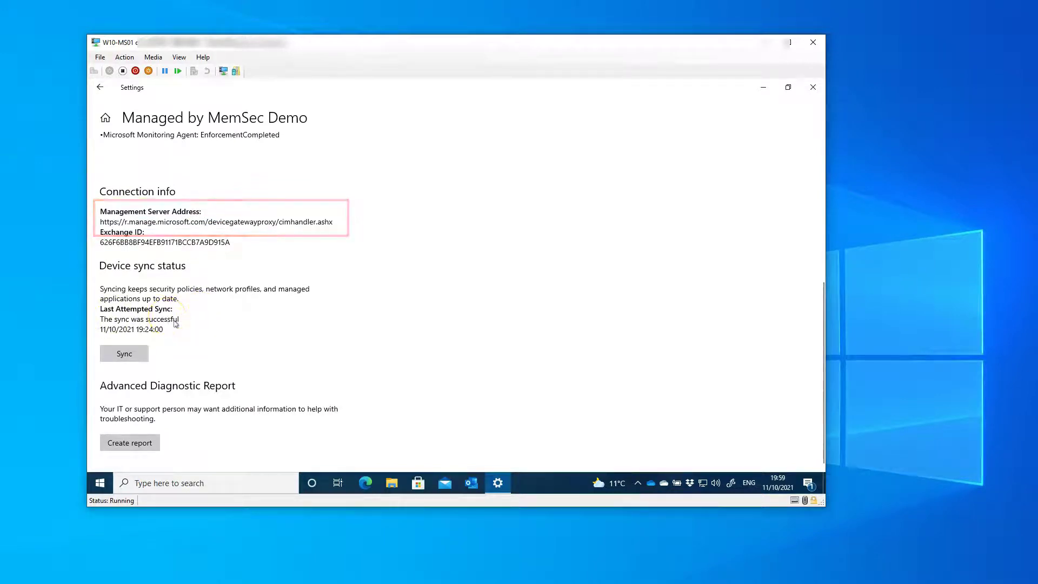
pyautogui.click(811, 93)
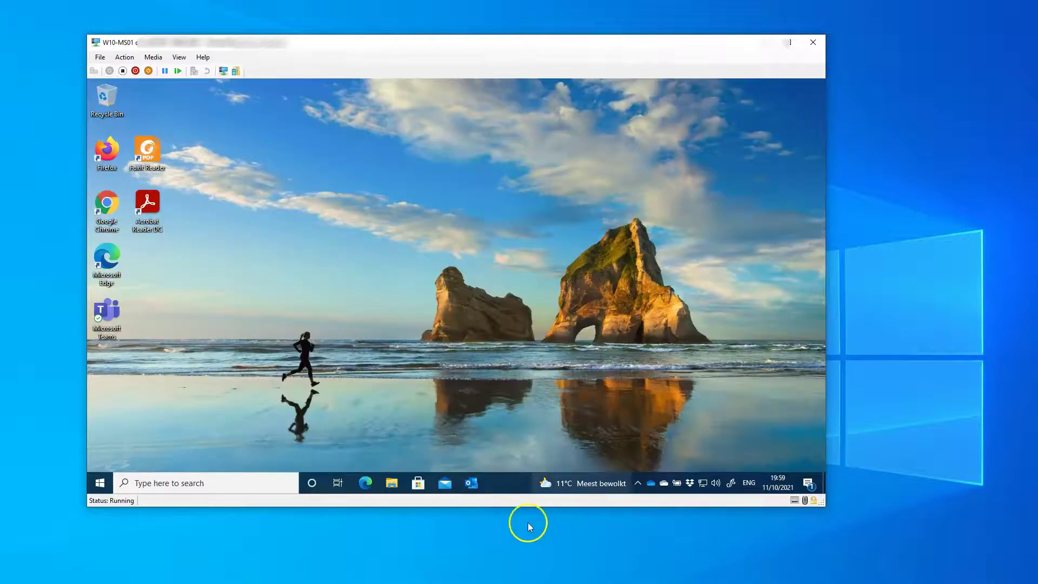
pyautogui.click(391, 482)
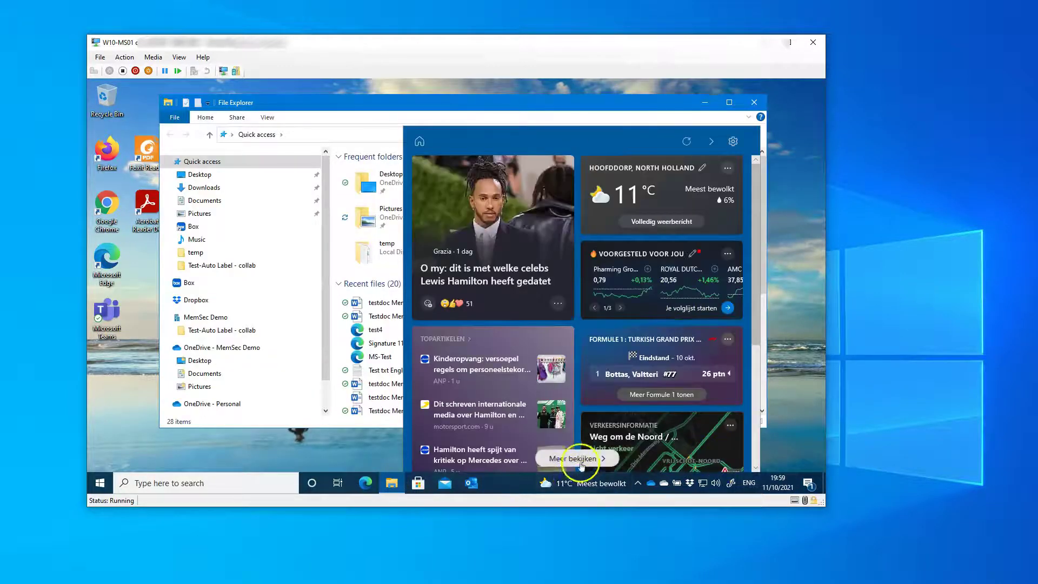
pyautogui.click(593, 489)
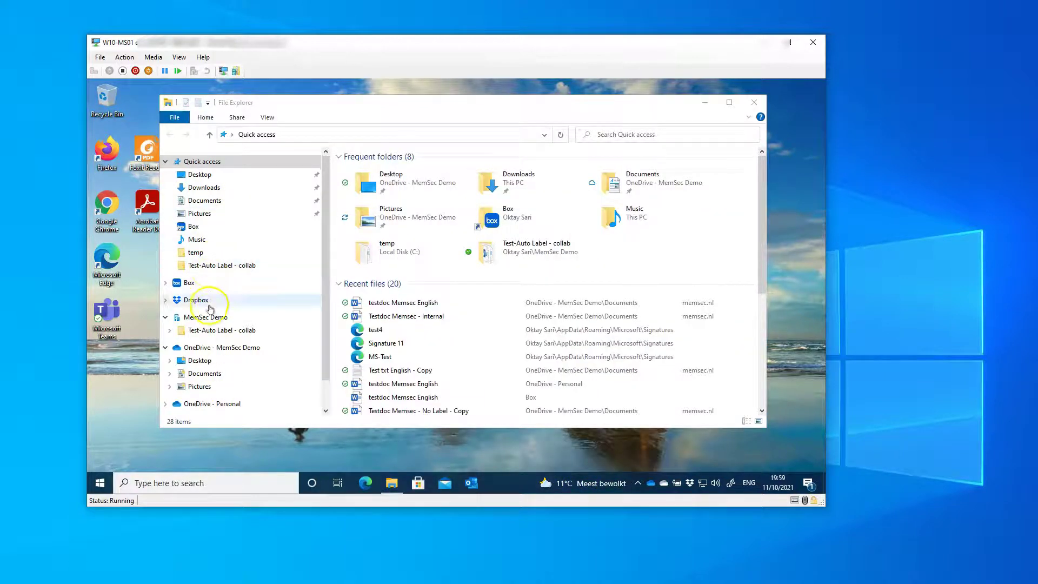
pyautogui.click(205, 373)
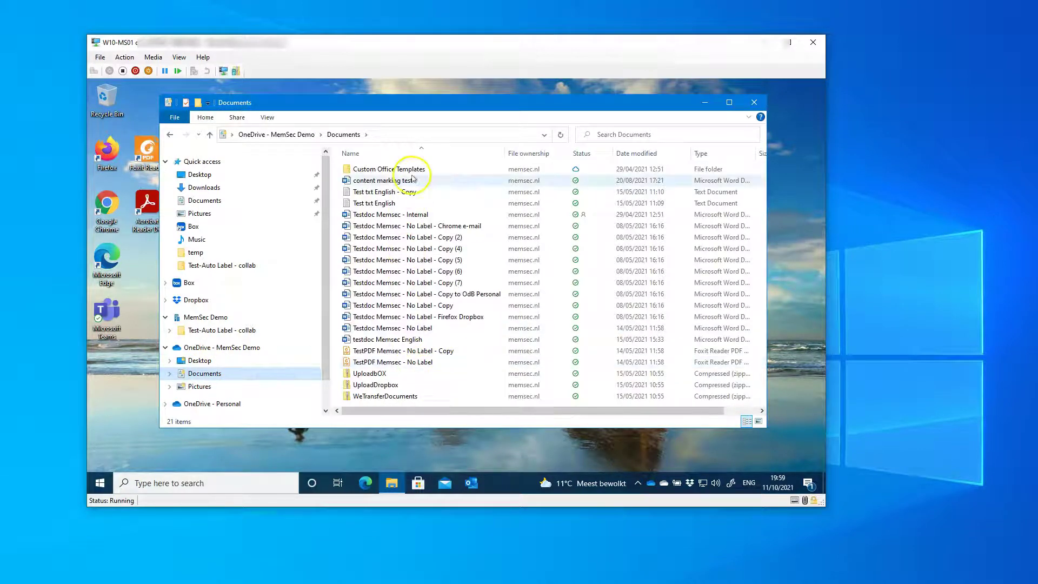
pyautogui.click(413, 215)
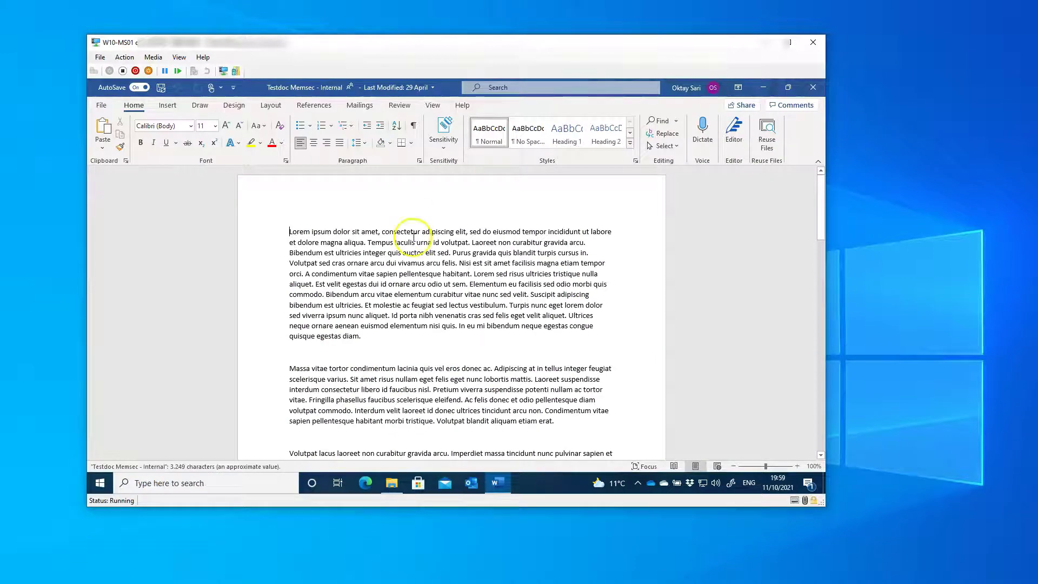
pyautogui.scroll(-7, 412, 233)
pyautogui.scroll(-7, 413, 244)
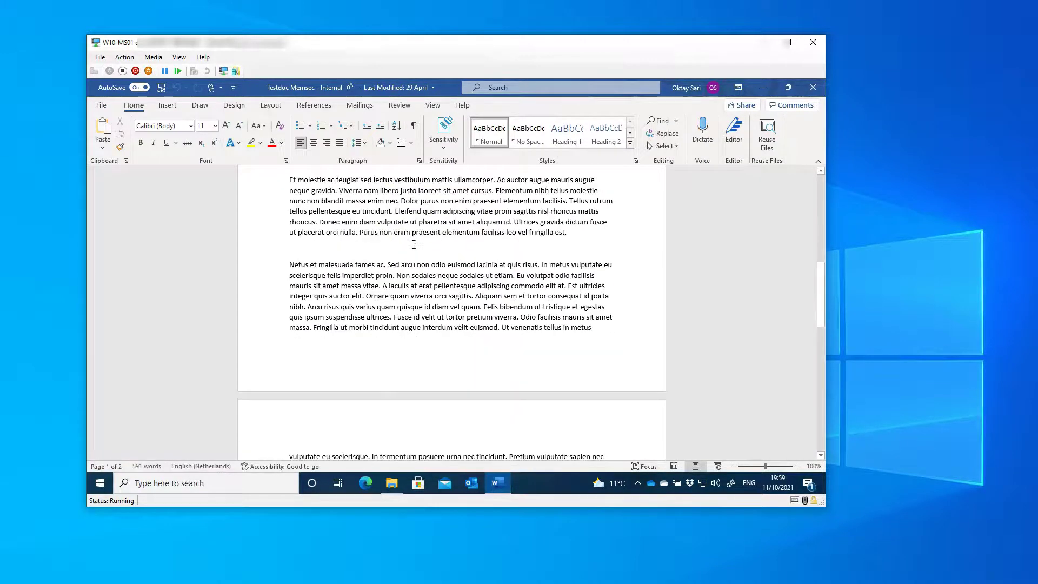
pyautogui.scroll(8, 413, 245)
pyautogui.scroll(5, 412, 244)
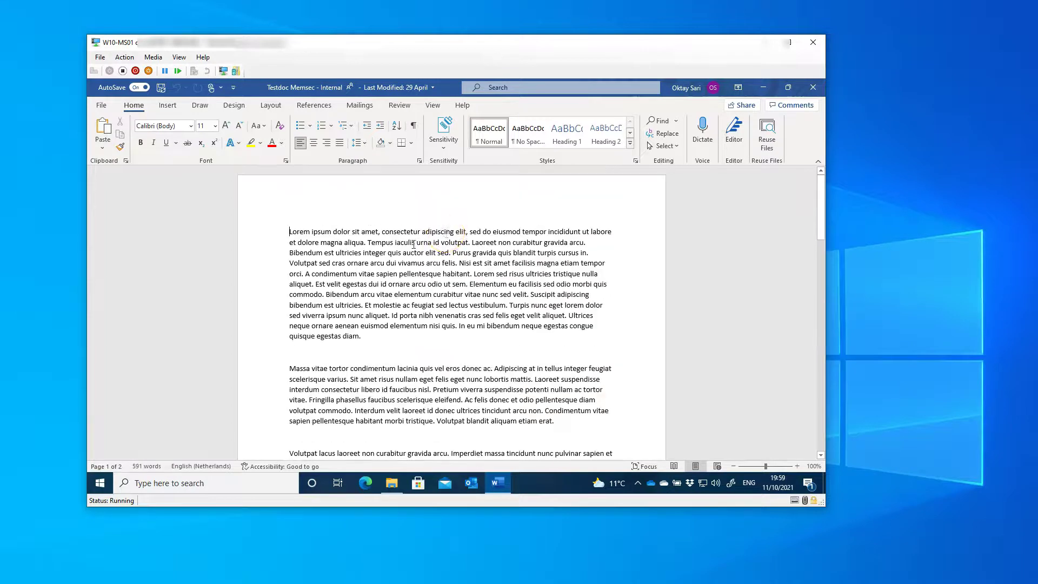
pyautogui.click(812, 87)
pyautogui.click(754, 102)
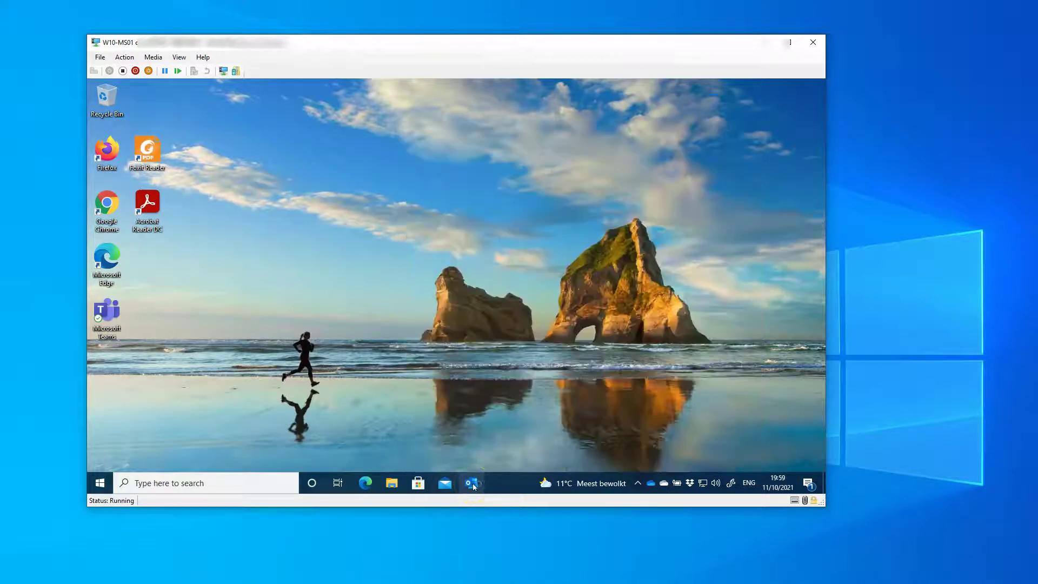
pyautogui.click(471, 483)
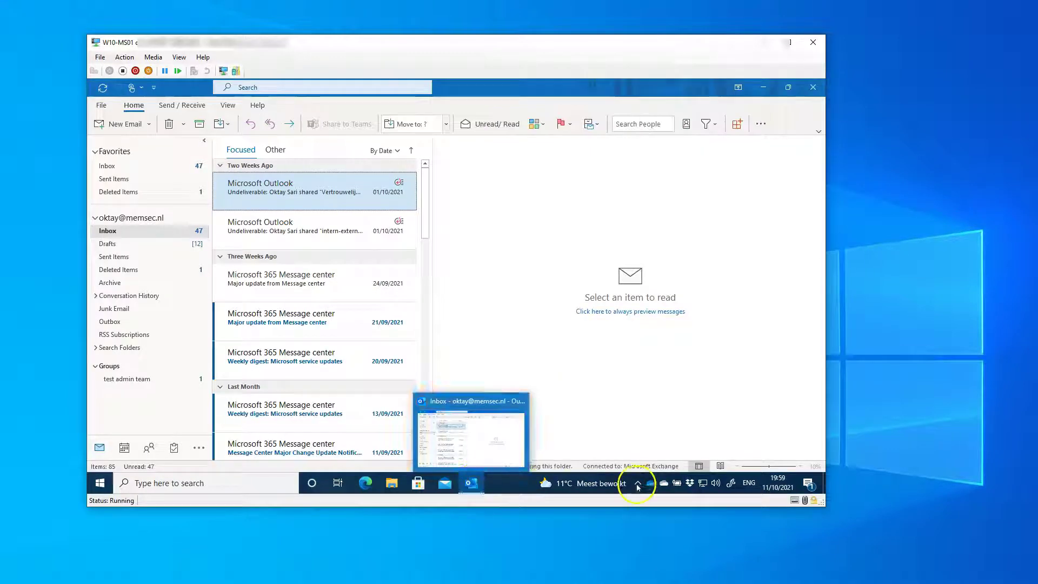
pyautogui.click(638, 482)
pyautogui.click(648, 442)
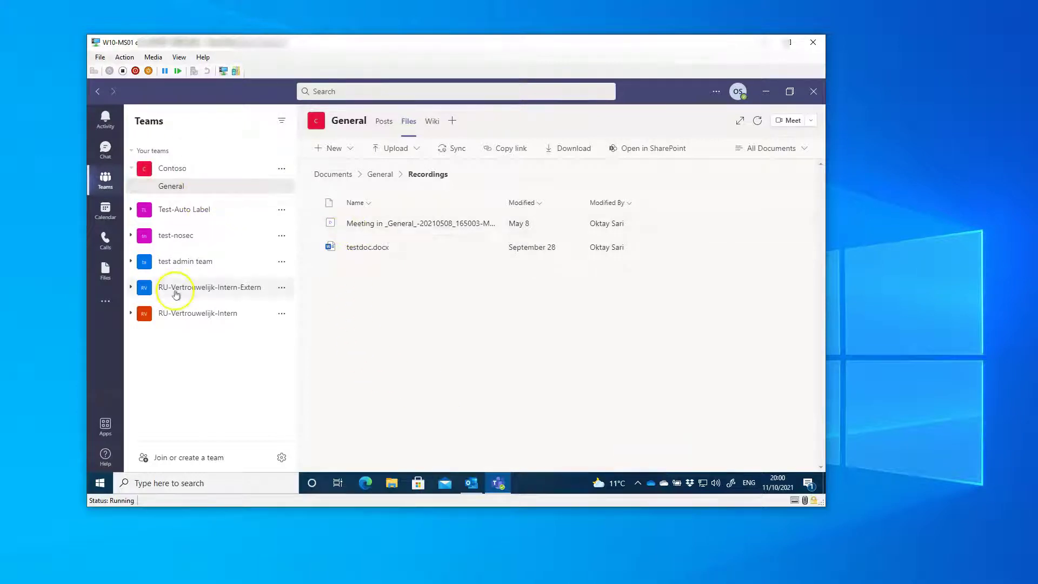
pyautogui.click(812, 91)
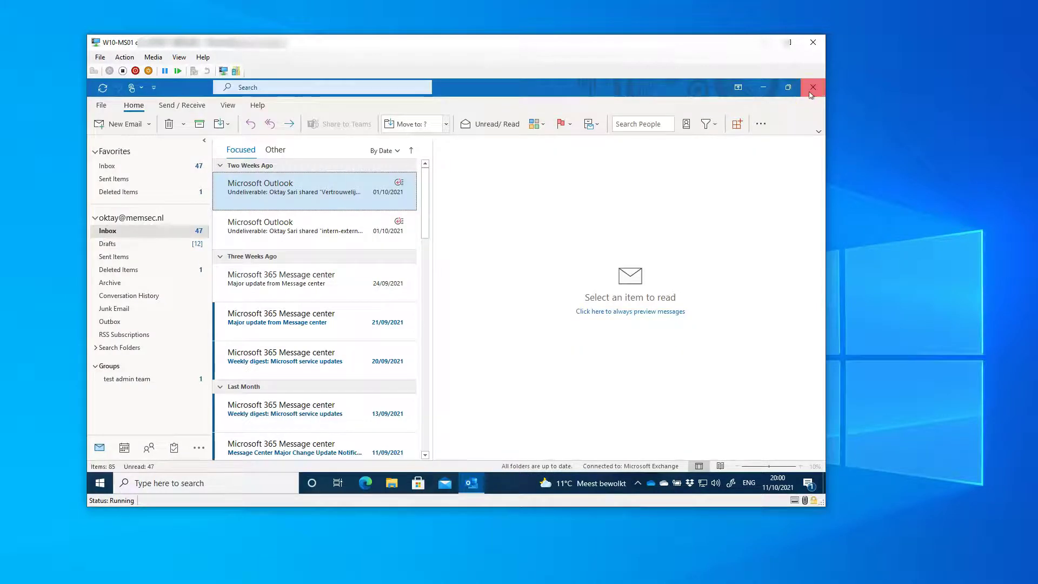
pyautogui.click(811, 89)
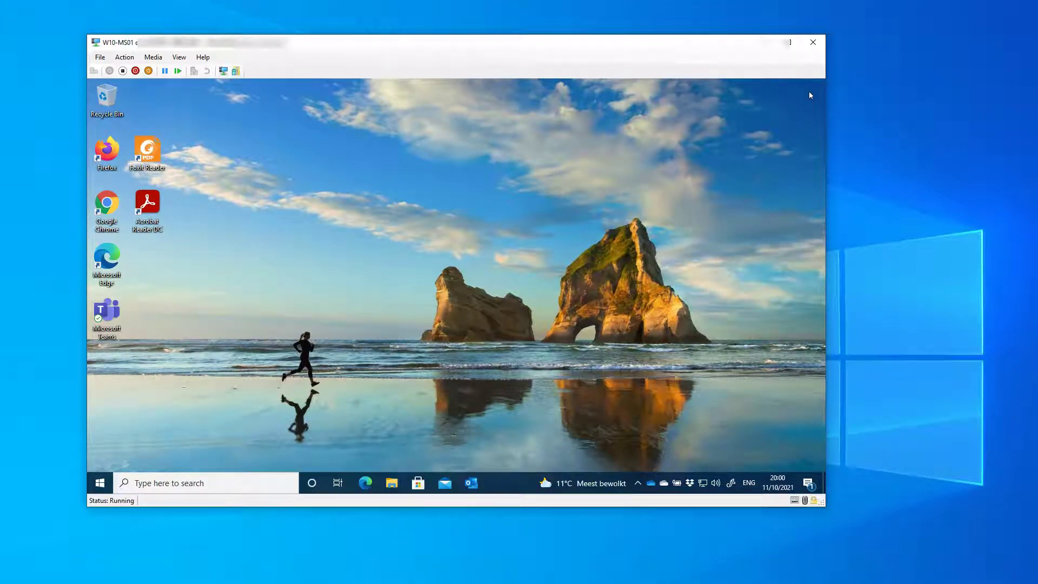
# - On W10-MS02-BYOD, confirm Access work or school lists no connected account, then close Settings
pyautogui.click(765, 43)
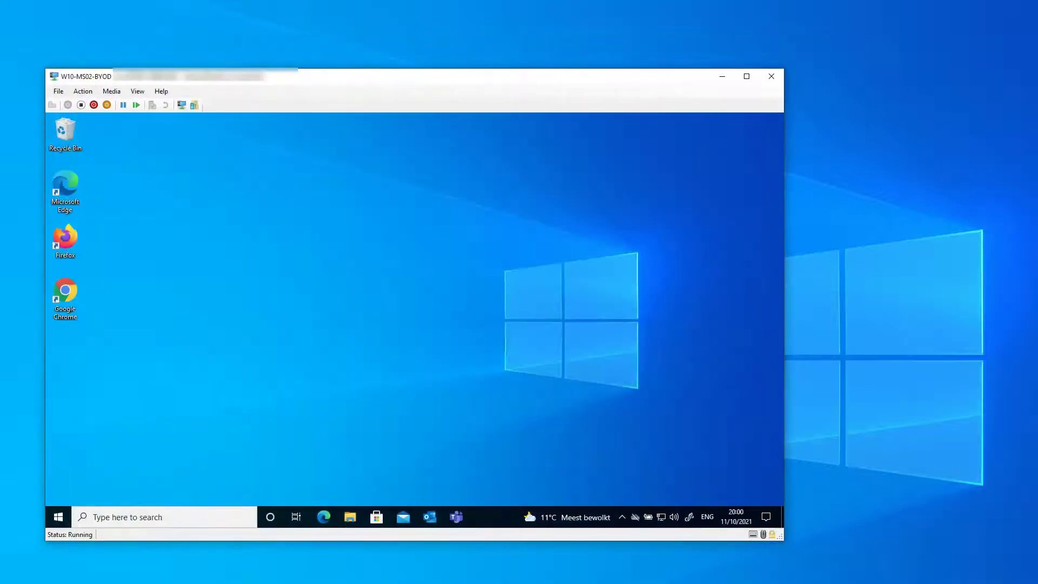
pyautogui.rightClick(57, 512)
pyautogui.click(123, 410)
pyautogui.click(285, 301)
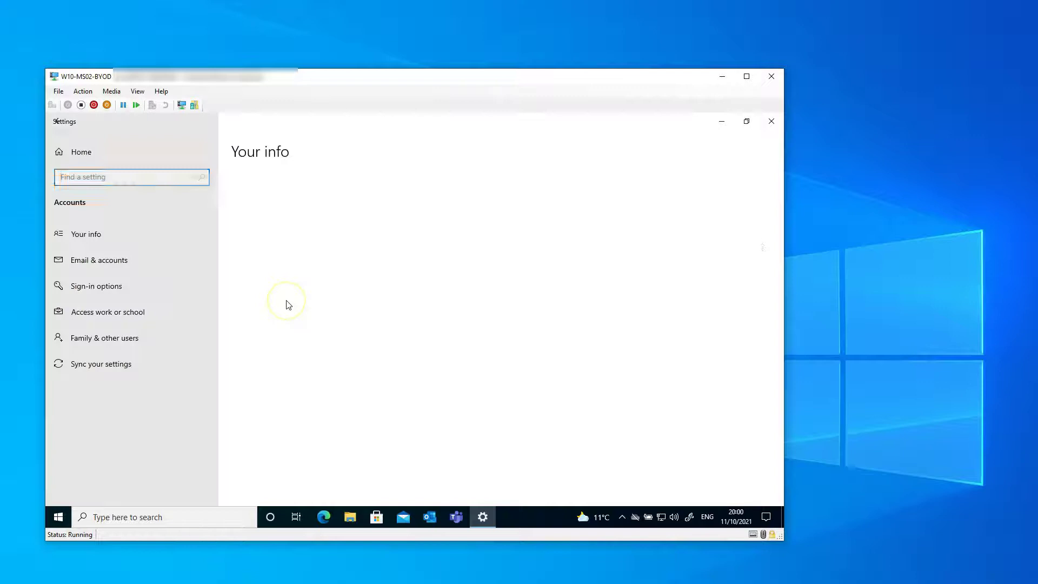
pyautogui.click(95, 312)
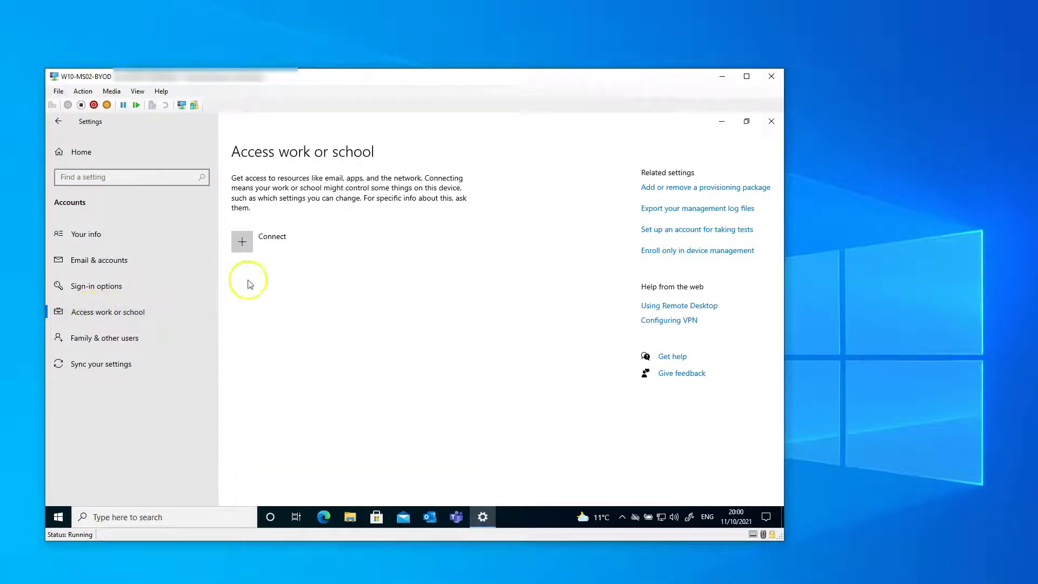
pyautogui.click(771, 121)
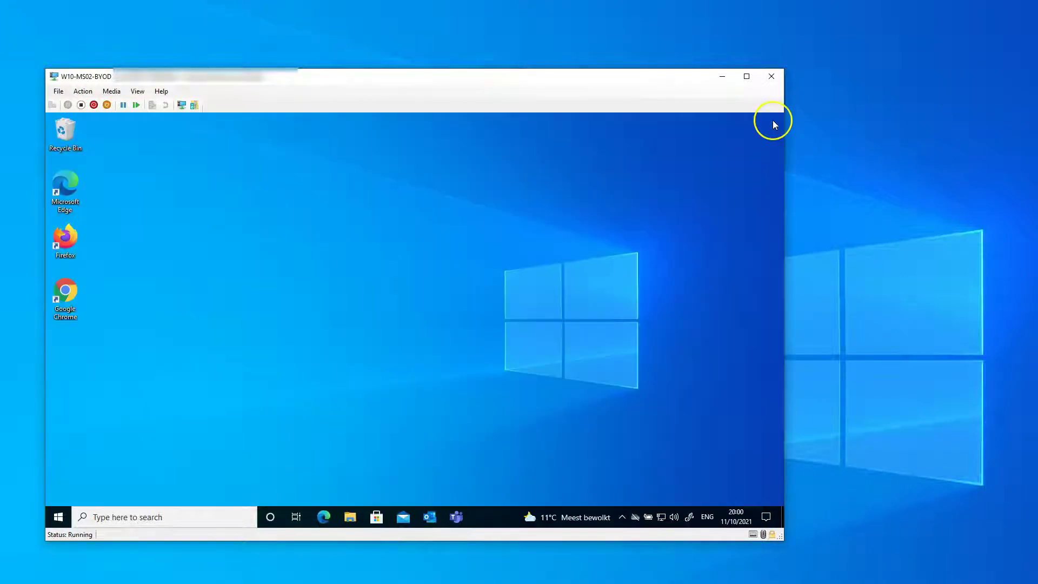
# - Sign in to OneDrive from the taskbar with the work account e-mail and password
pyautogui.click(633, 516)
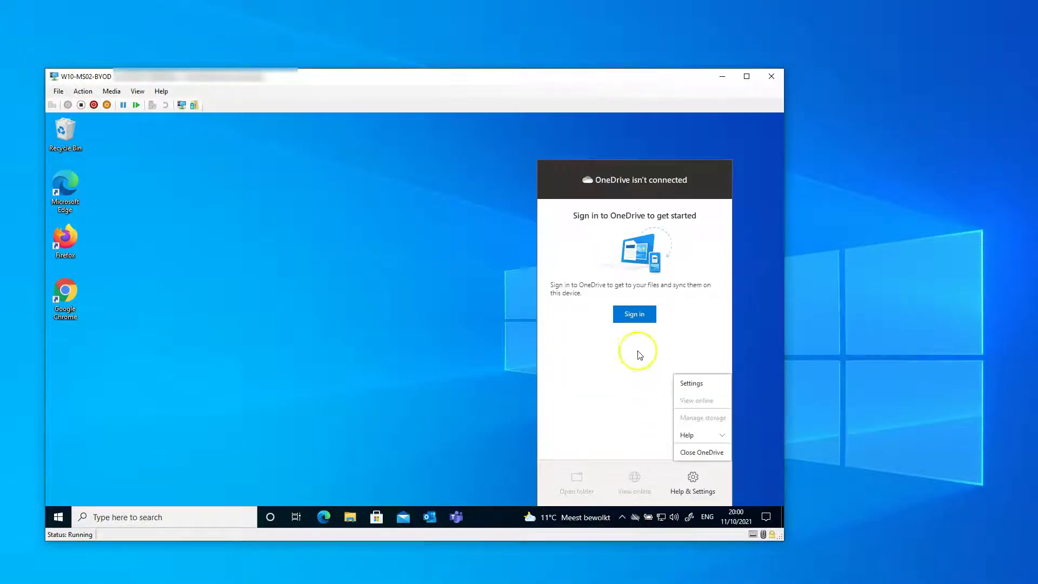
pyautogui.click(640, 319)
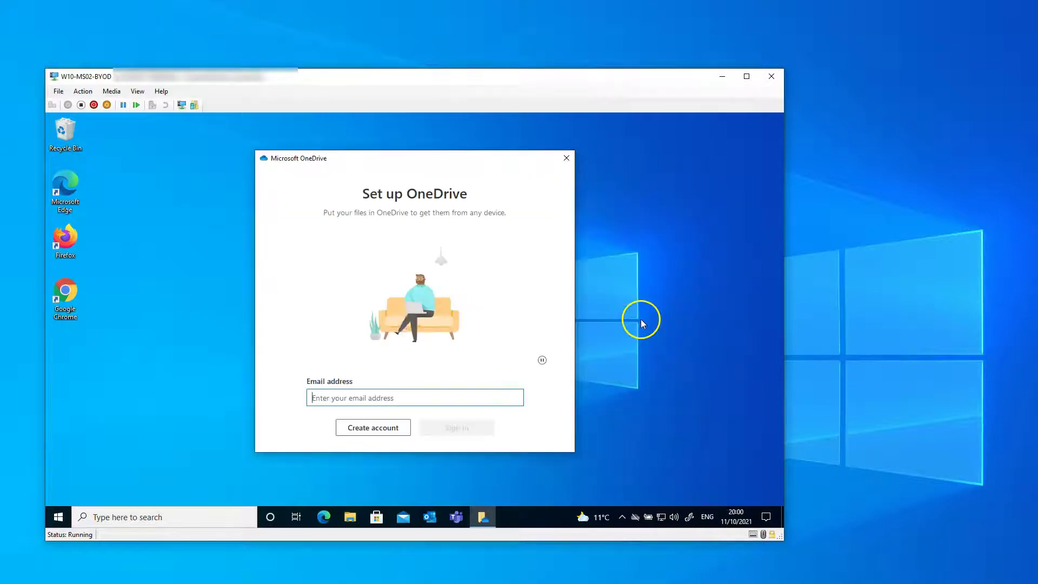
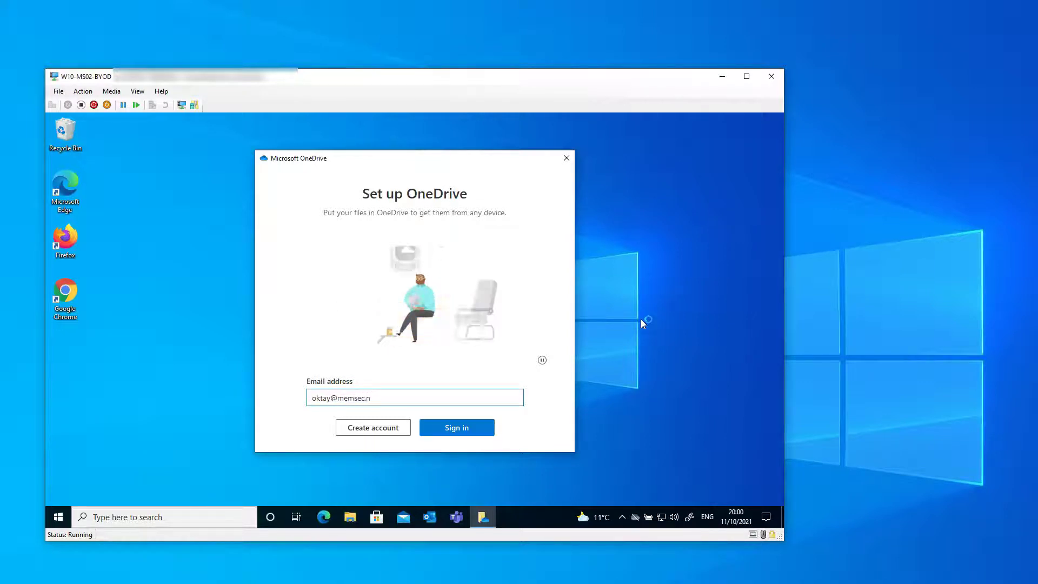
pyautogui.press('Return')
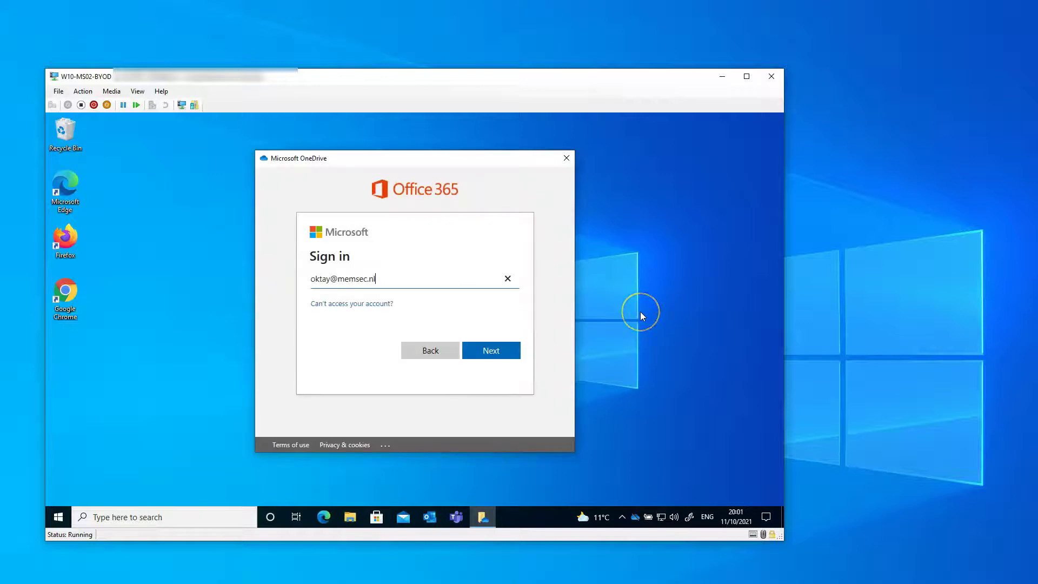
pyautogui.press('Return')
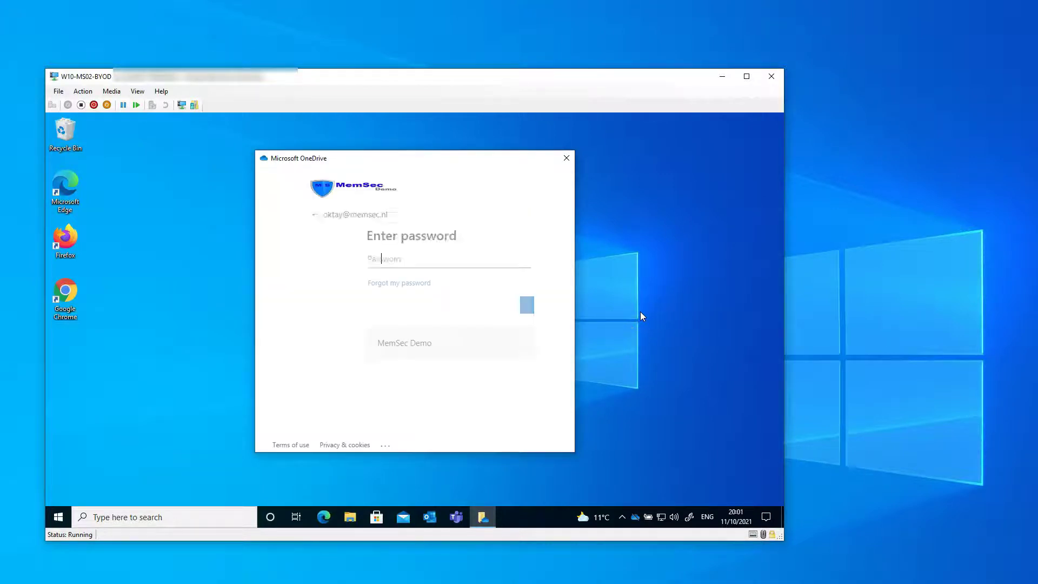
pyautogui.write('•••••••••••••••')
pyautogui.press('Return')
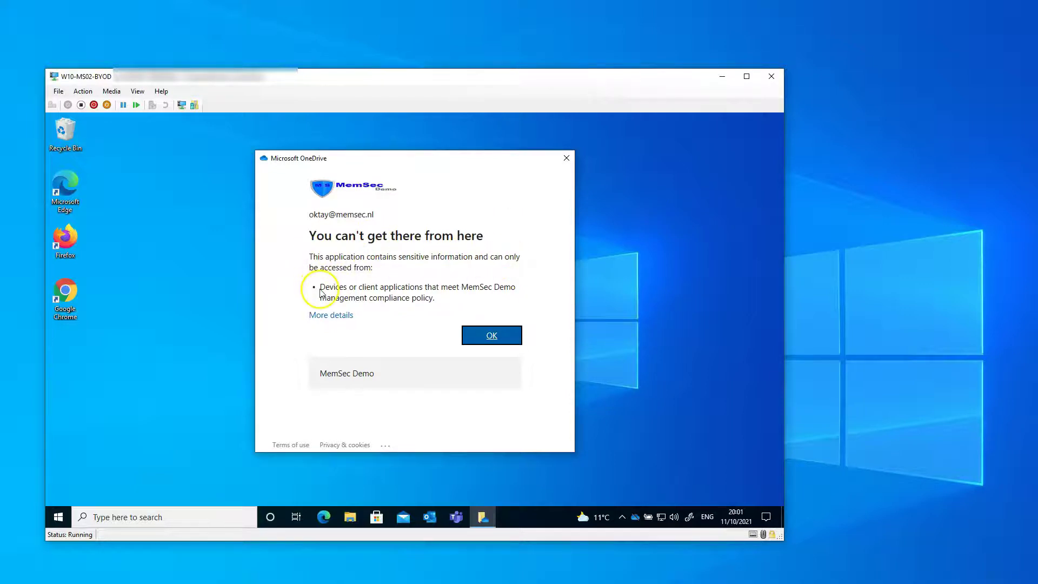
# - Inspect the block details showing the compliance requirement and Unregistered device state, then dismiss and close
pyautogui.moveTo(319, 287); pyautogui.dragTo(437, 308)
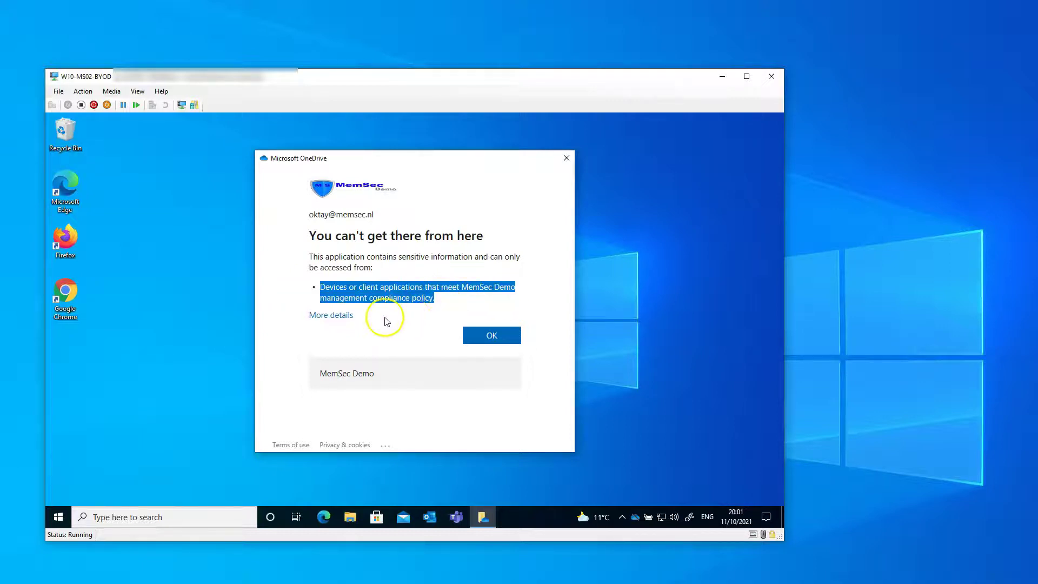
pyautogui.click(331, 315)
pyautogui.scroll(-3, 398, 338)
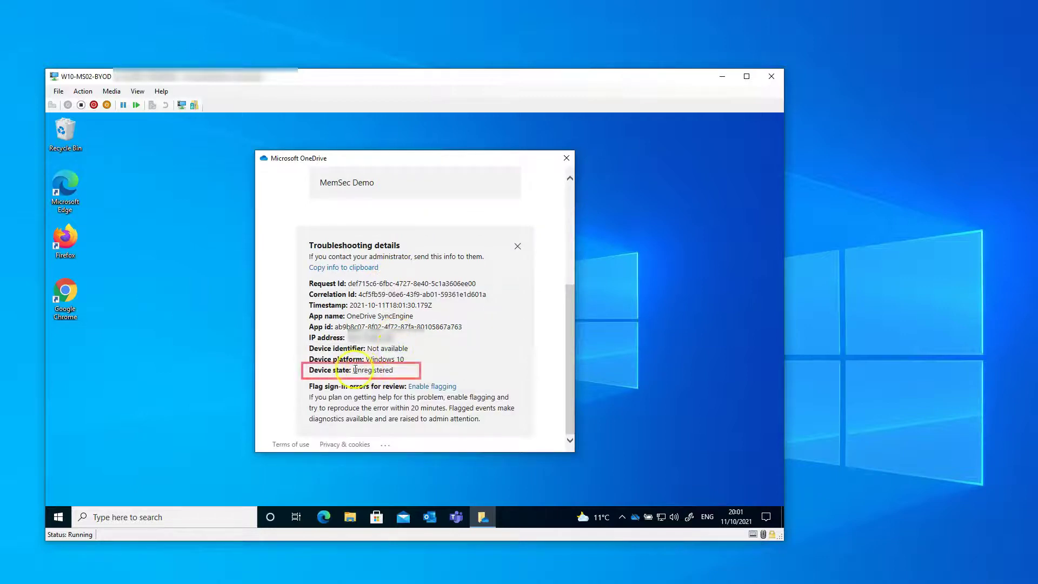
pyautogui.doubleClick(373, 370)
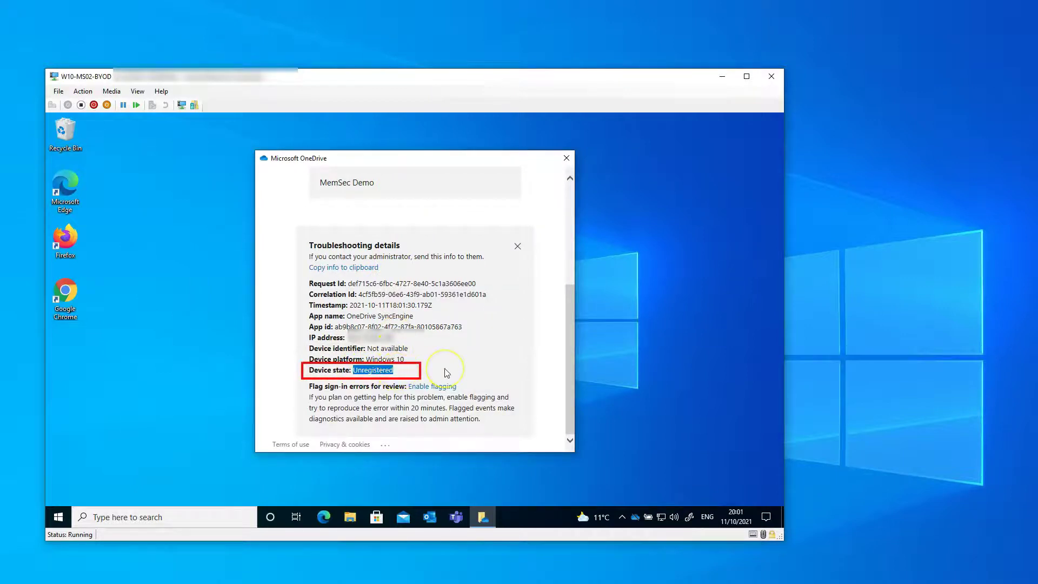
pyautogui.scroll(3, 445, 372)
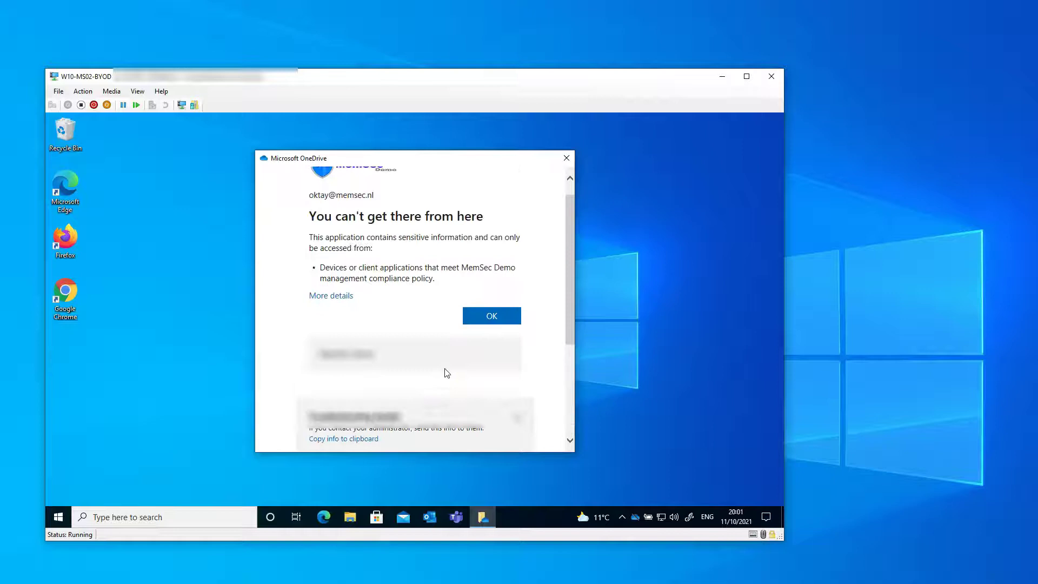
pyautogui.click(497, 321)
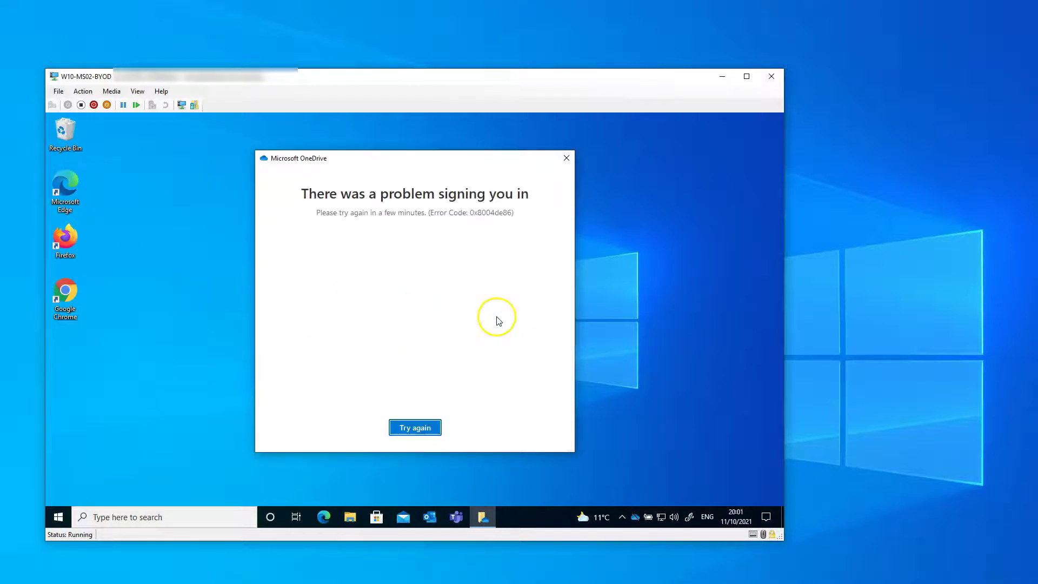
pyautogui.click(566, 158)
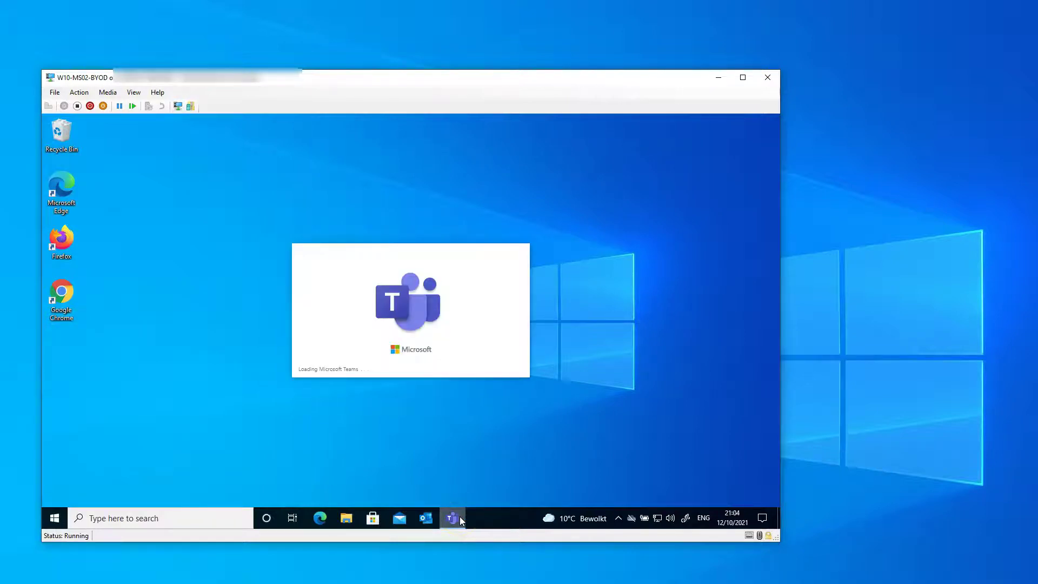
# - Sign in to Teams with the work account e-mail and password
pyautogui.click(410, 333)
pyautogui.click(404, 305)
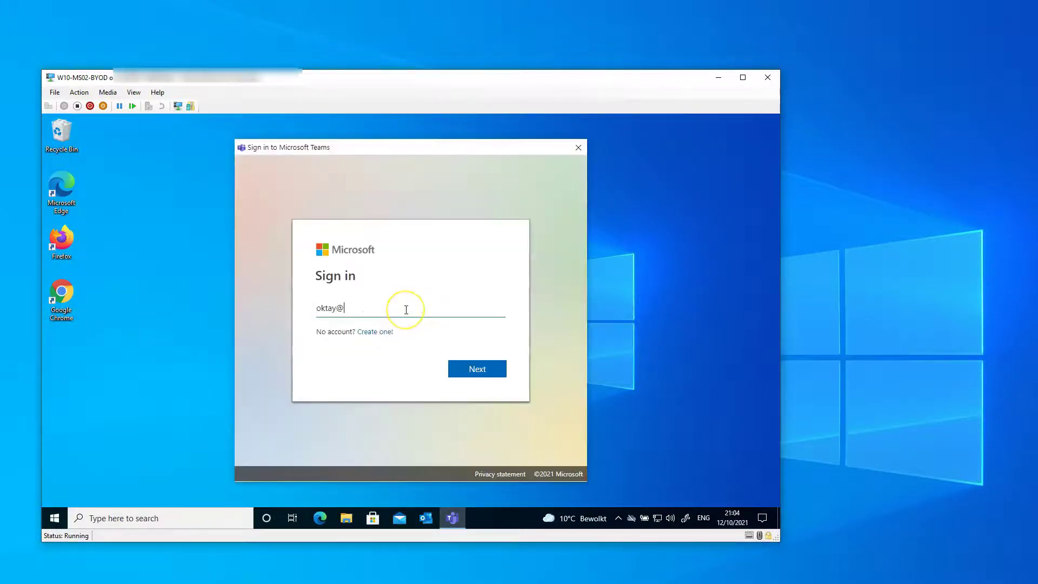
pyautogui.press('Return')
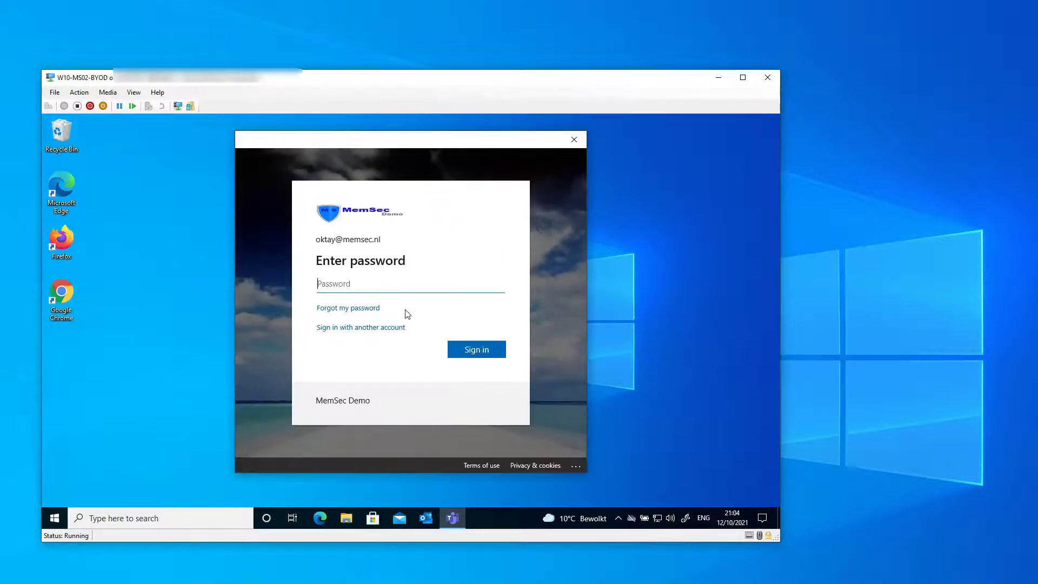
pyautogui.write('**************')
pyautogui.press('Return')
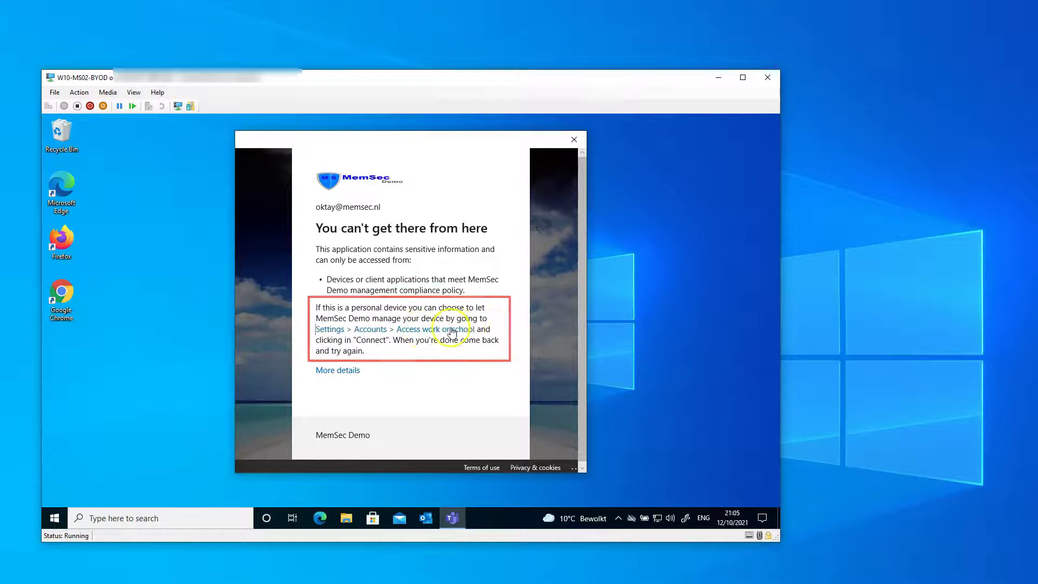
# - Check Access work or school settings from the block notice, then close the notice and Teams
pyautogui.click(353, 331)
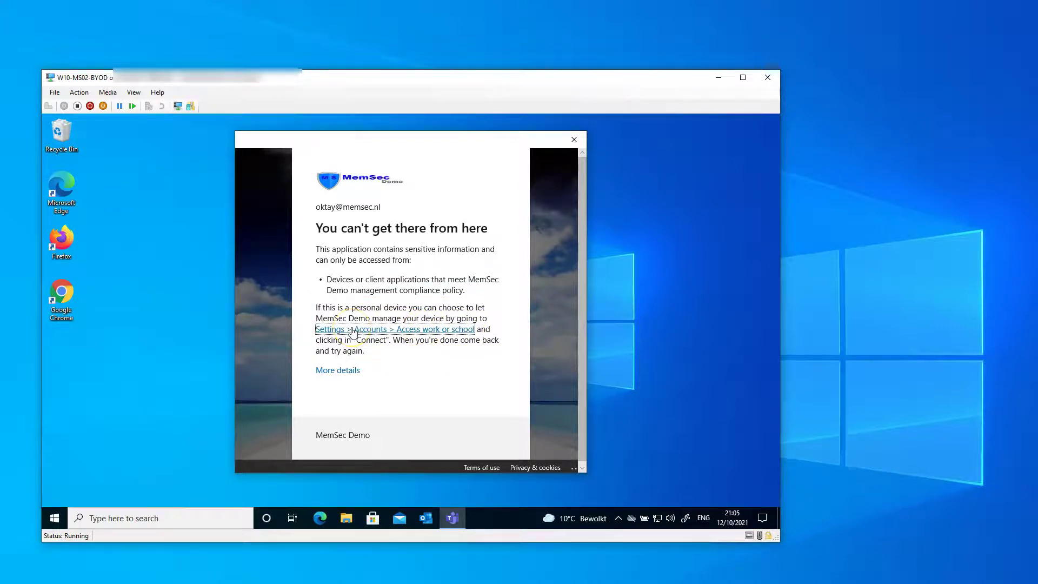
pyautogui.click(353, 331)
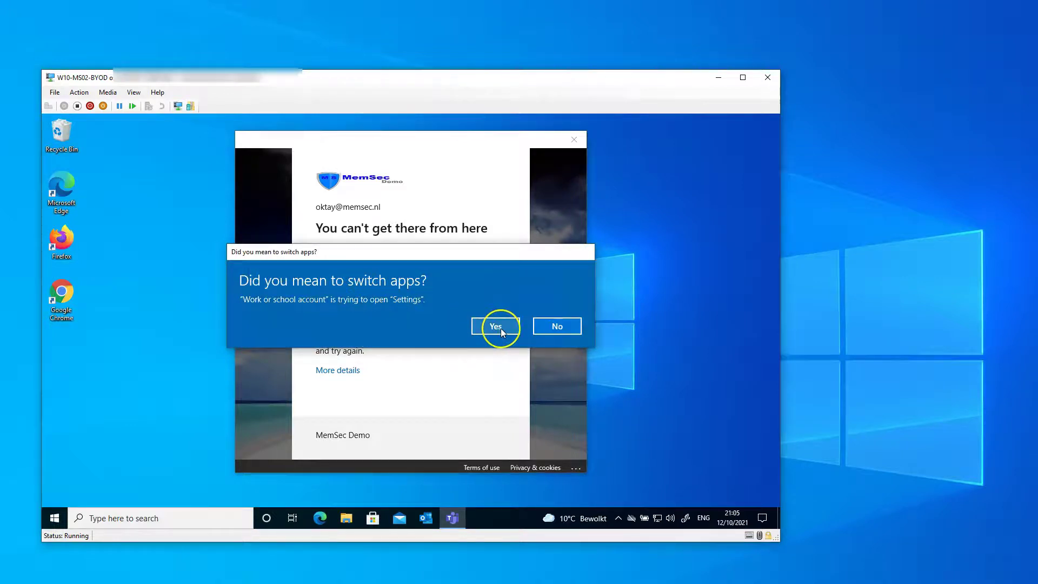
pyautogui.click(495, 326)
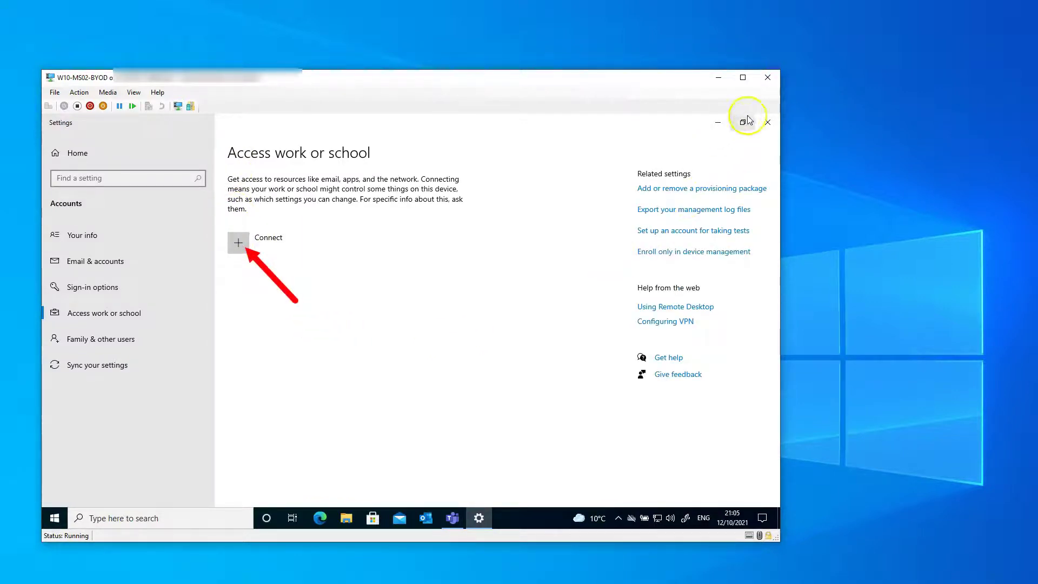
pyautogui.click(765, 119)
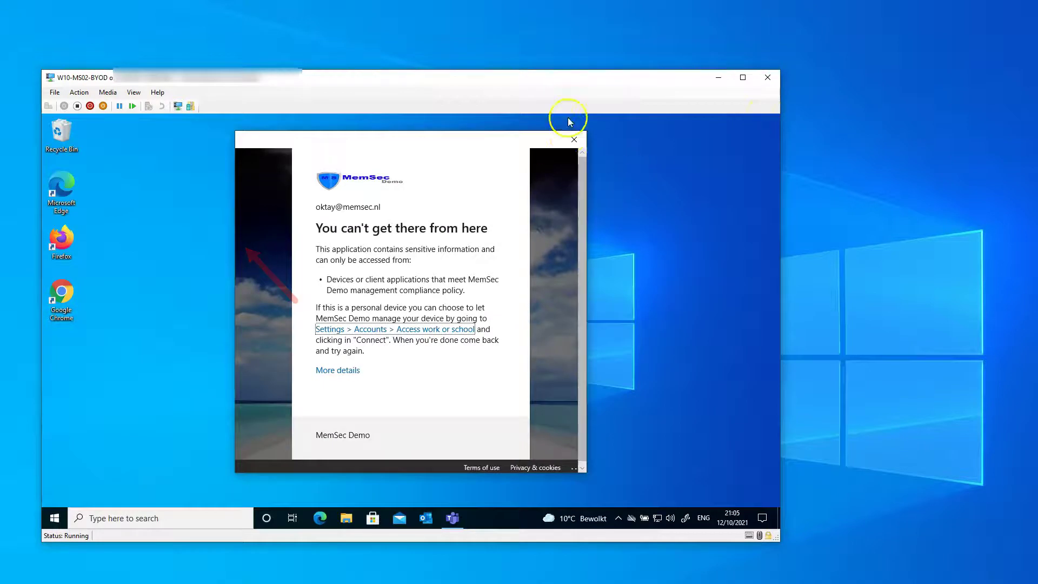
pyautogui.click(574, 139)
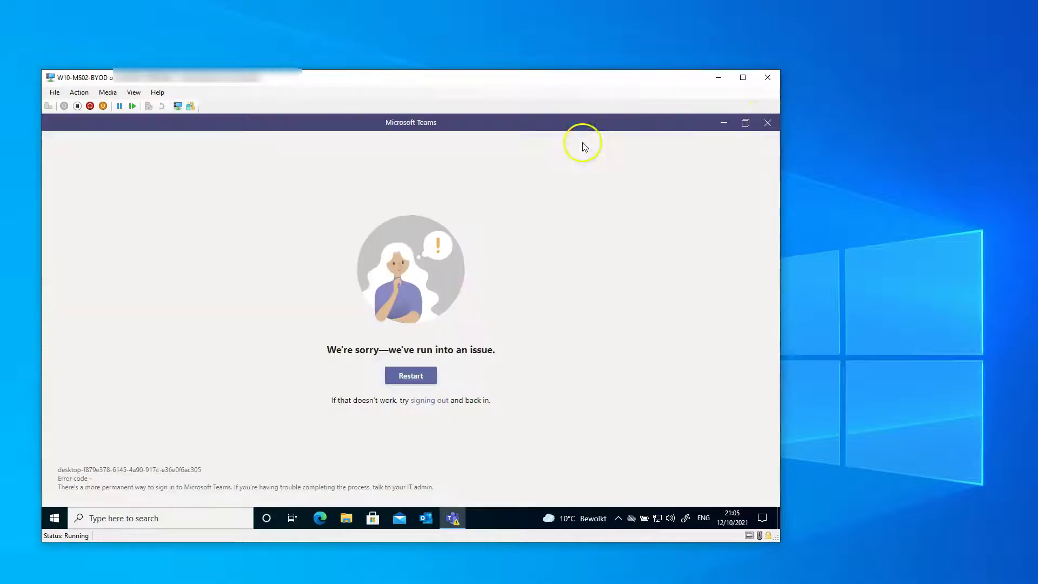
pyautogui.click(767, 123)
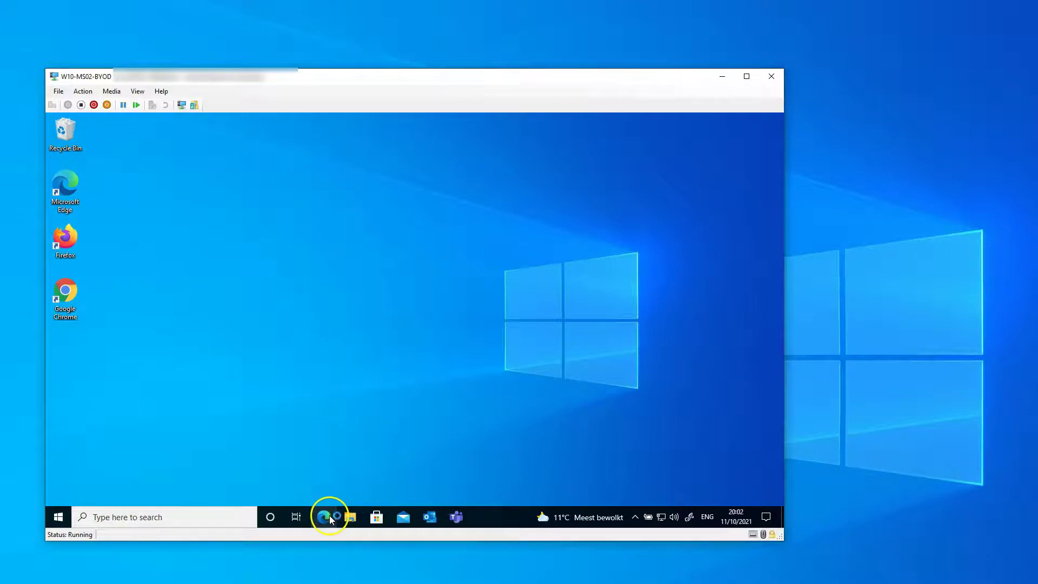
# - Open Edge and sign in to portal.office.com with the work account
pyautogui.click(329, 514)
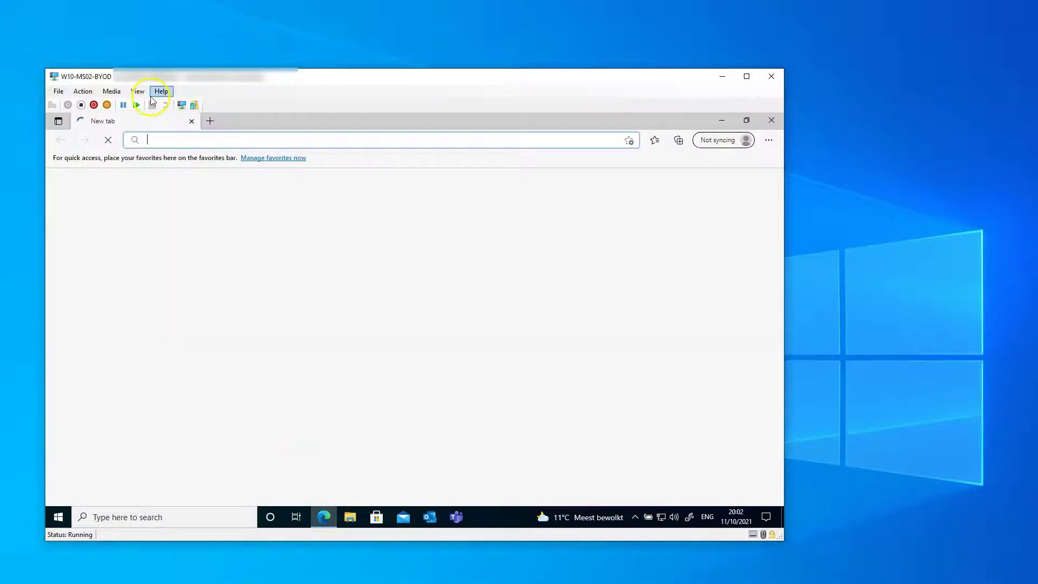
pyautogui.click(183, 138)
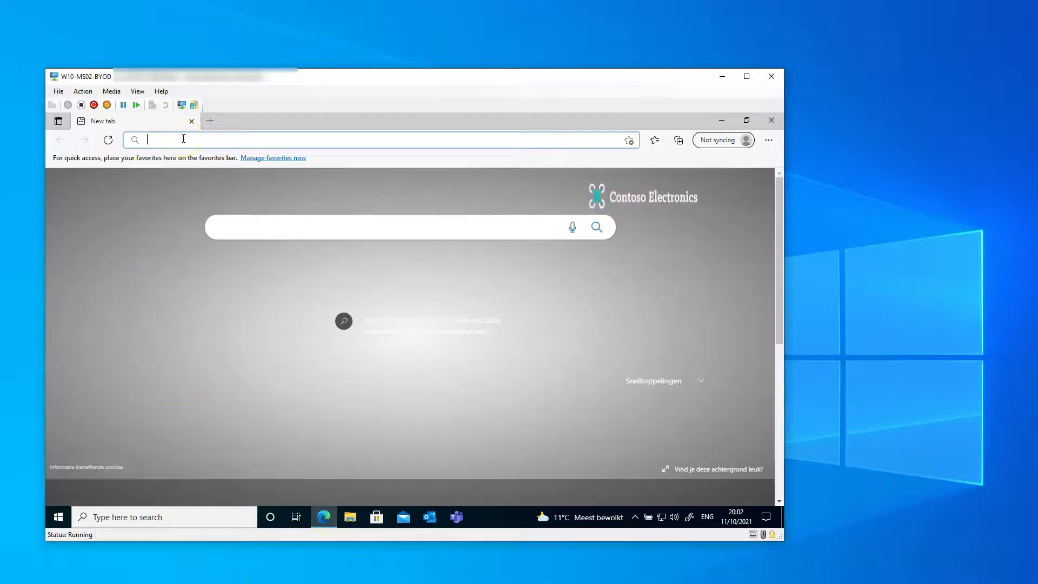
pyautogui.write('port')
pyautogui.press('Return')
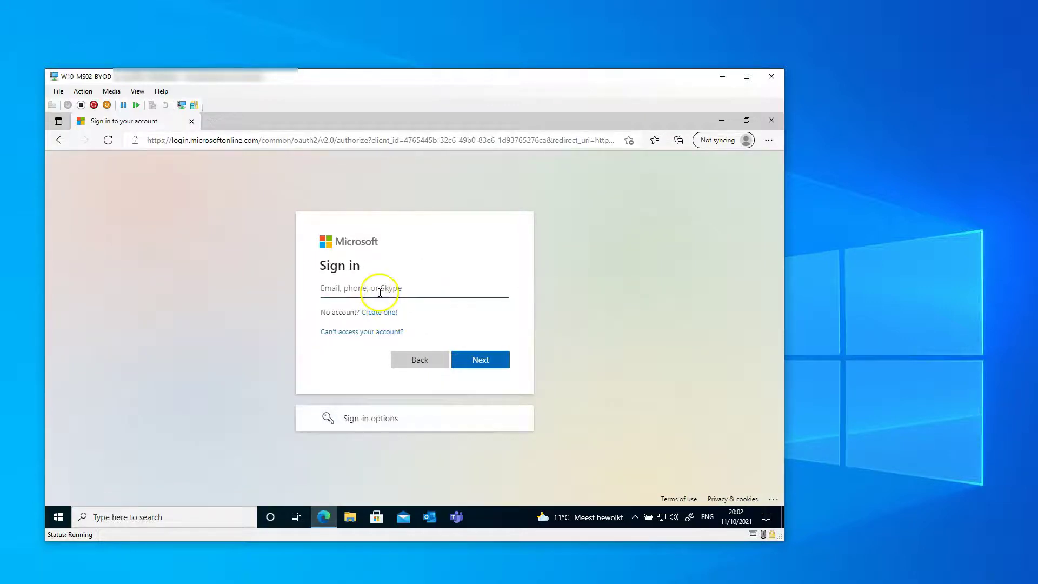
pyautogui.click(380, 292)
pyautogui.click(367, 326)
pyautogui.click(480, 359)
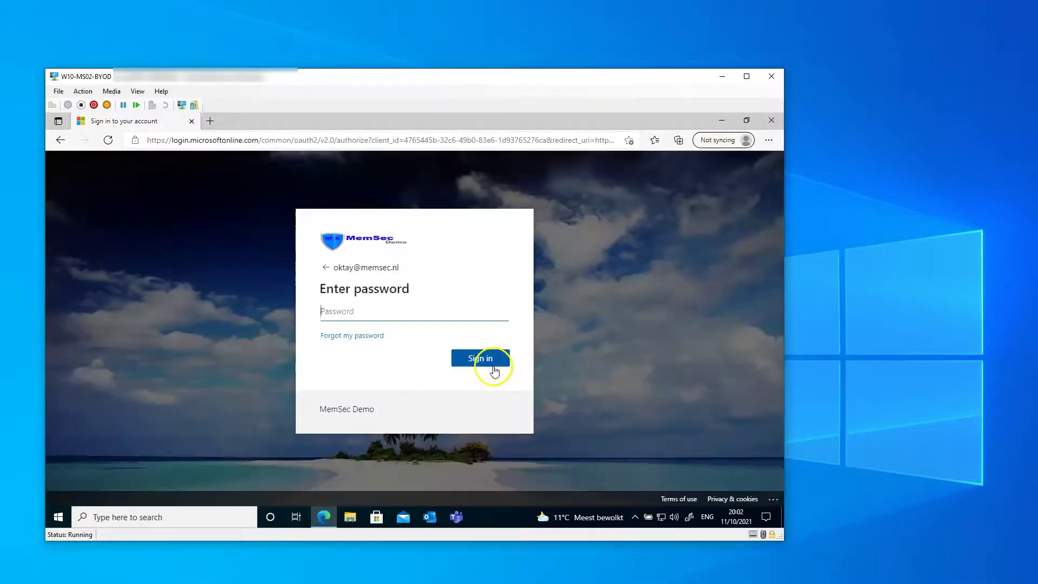
pyautogui.write('••••••')
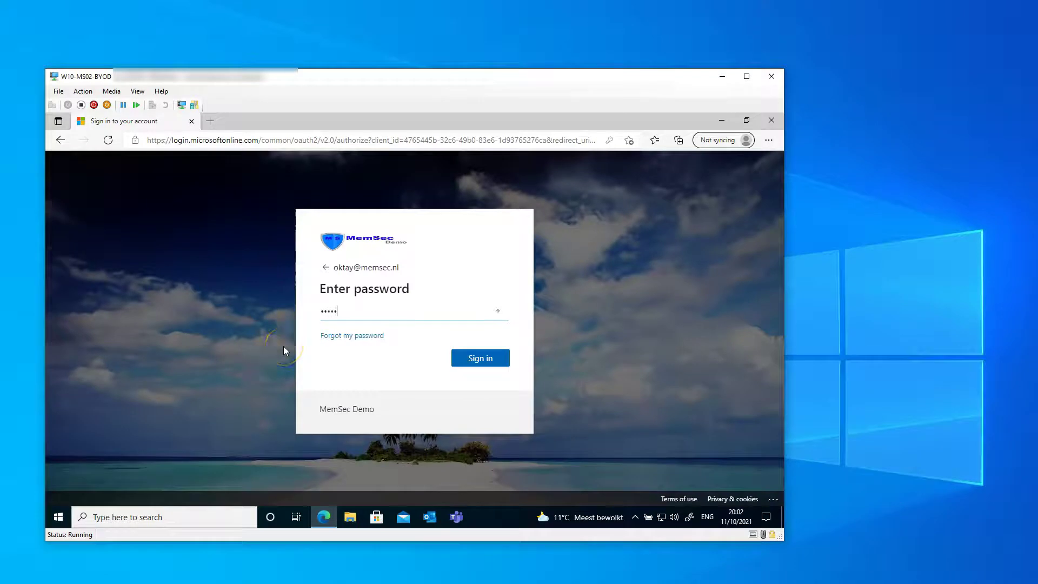
pyautogui.write('•••••••••')
pyautogui.press('Return')
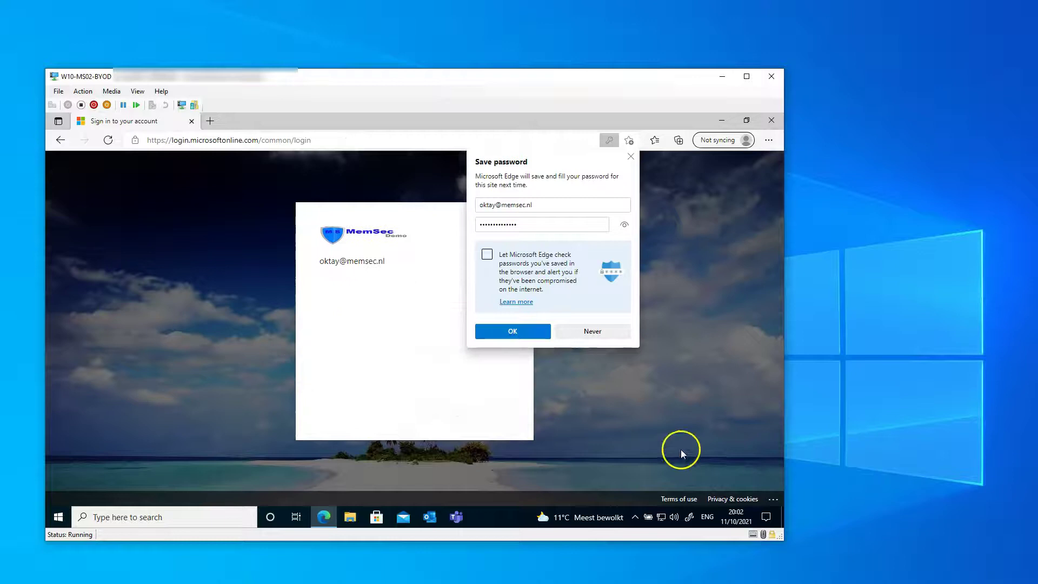
# - Decline saving the password, open OneDrive My files with the download-blocked banner, then close Edge
pyautogui.click(592, 331)
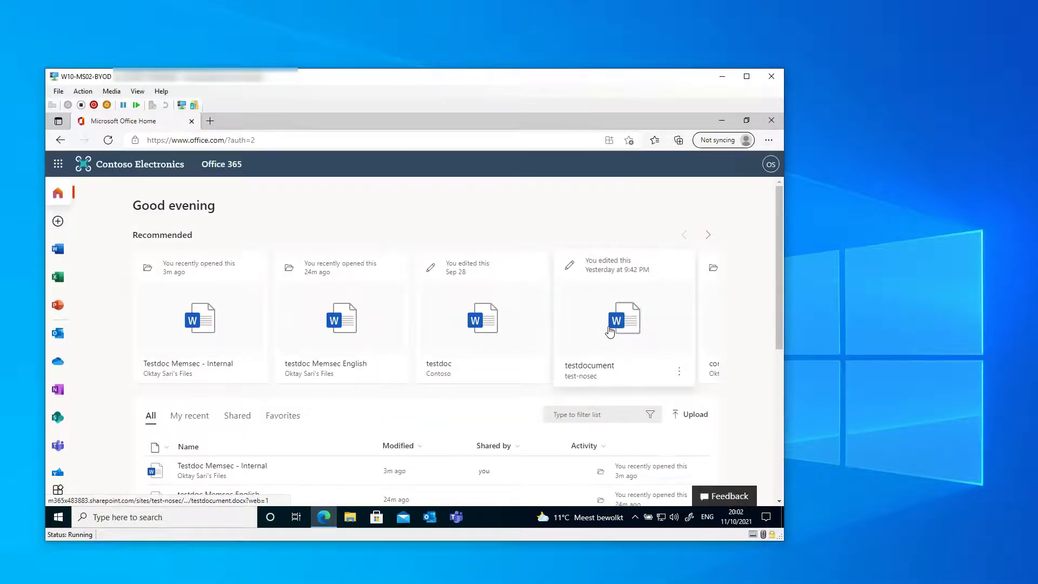
pyautogui.click(57, 366)
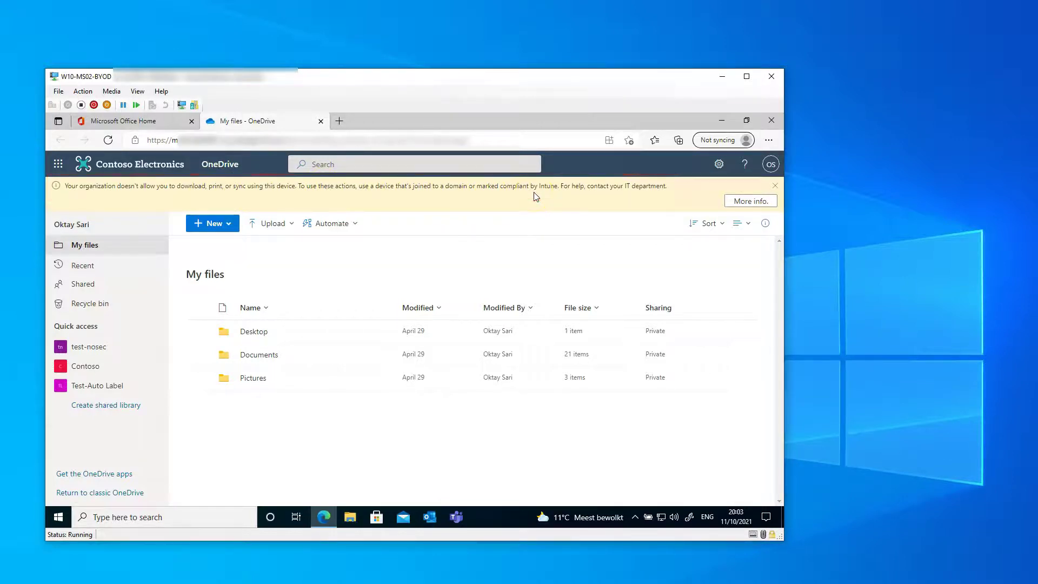
pyautogui.click(771, 122)
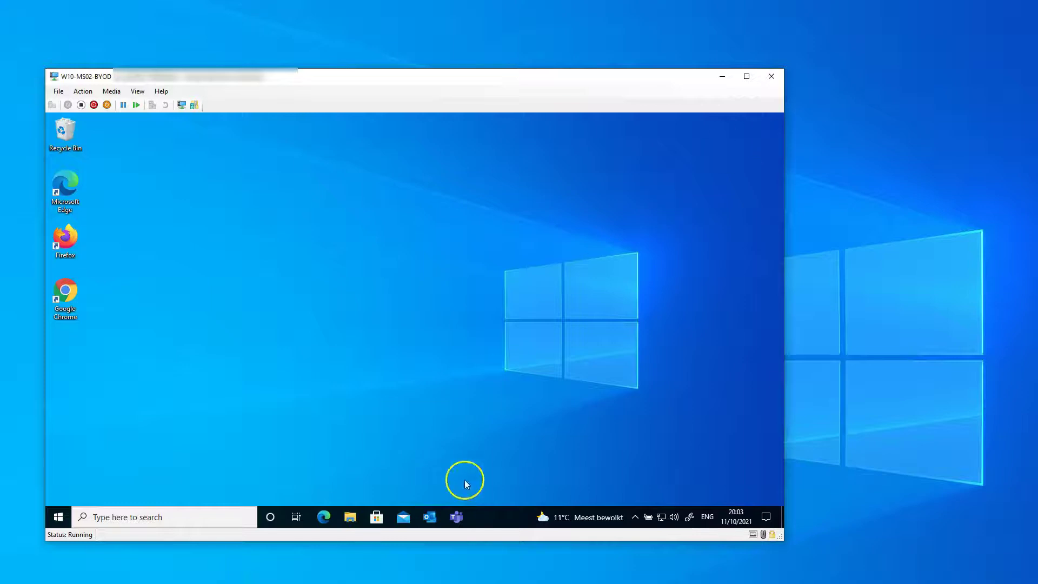
# - From Settings > Accounts > Access work or school, enter the work e-mail and password to connect
pyautogui.rightClick(57, 517)
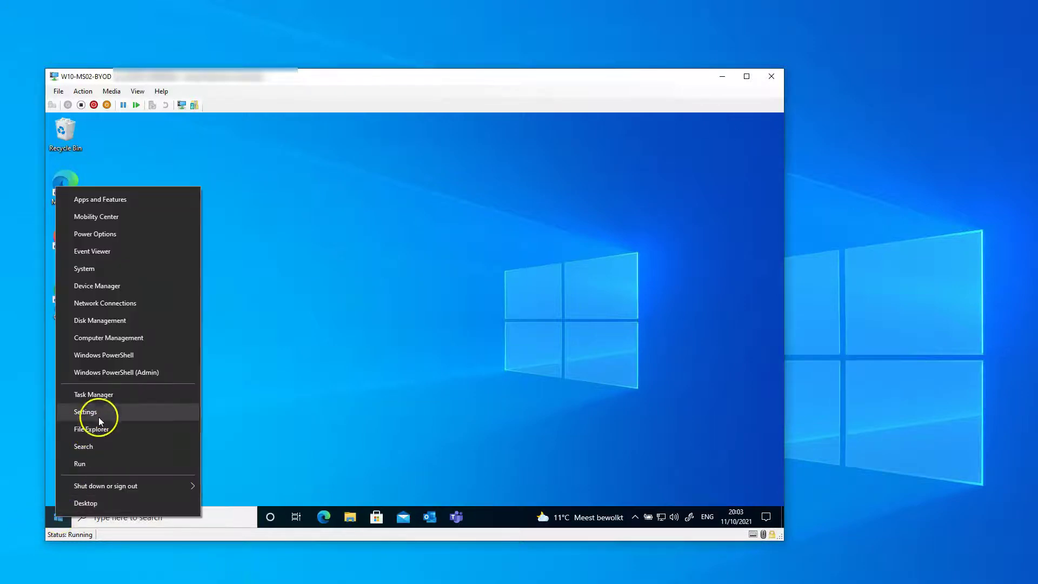
pyautogui.click(98, 415)
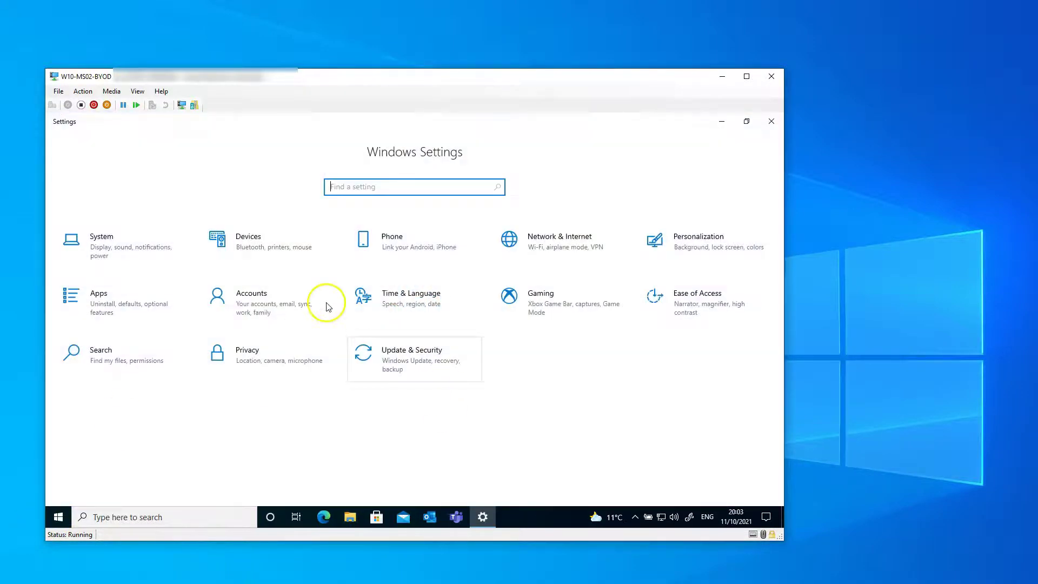
pyautogui.click(248, 293)
pyautogui.click(87, 322)
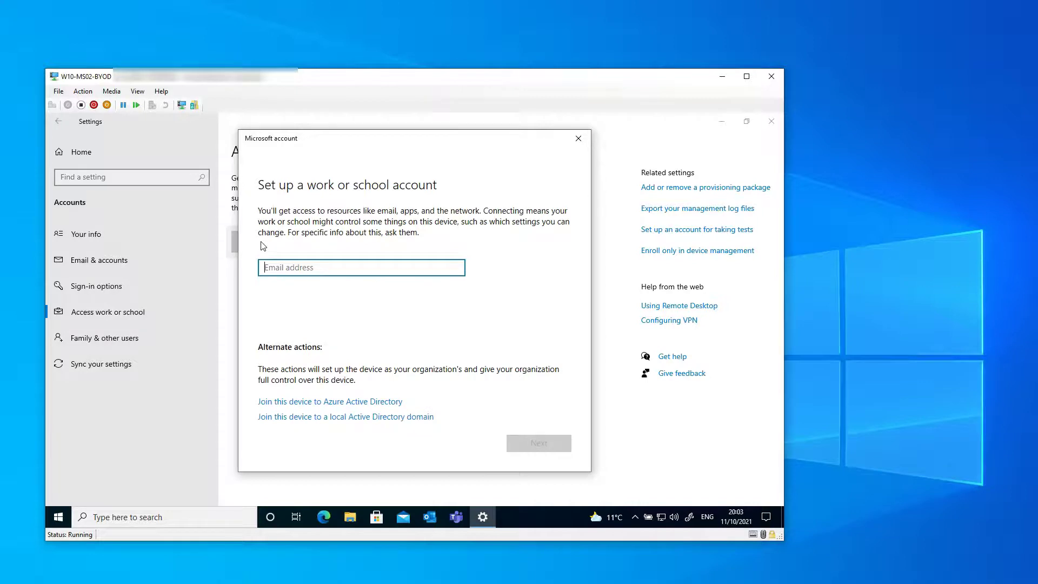
pyautogui.press('Return')
pyautogui.write('••••••••')
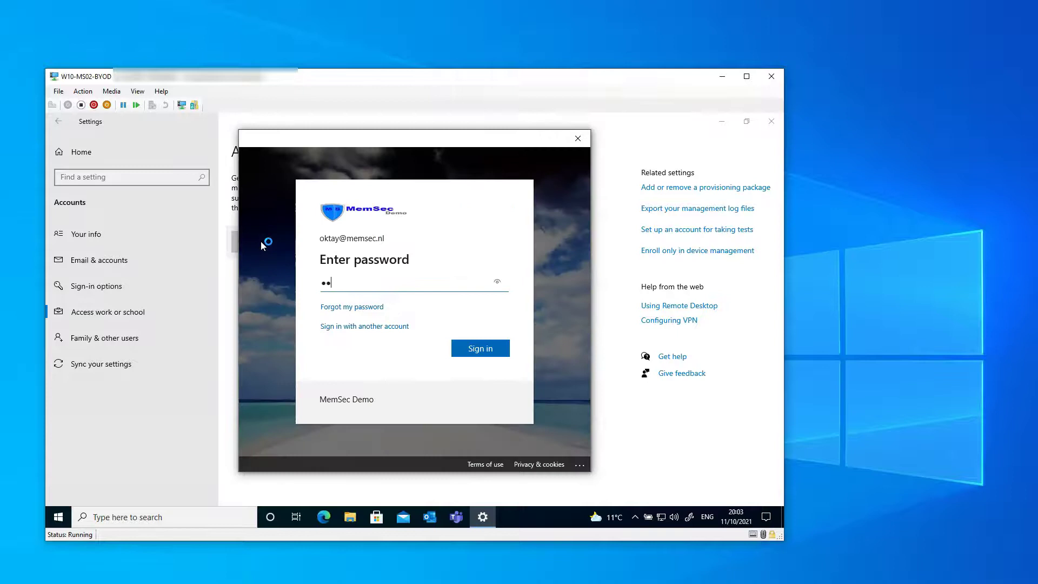
pyautogui.write('••••••')
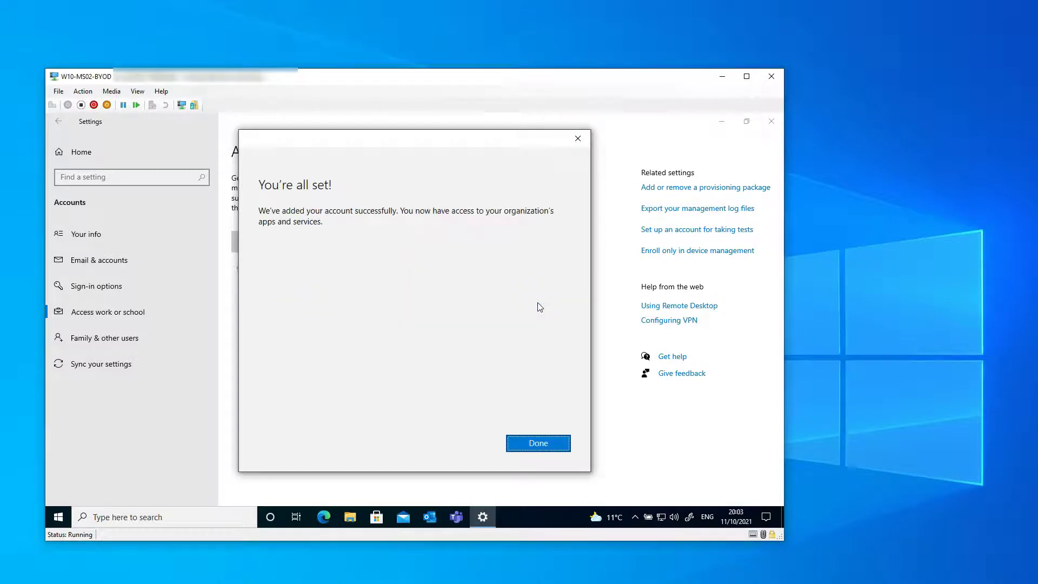
# - Finish connecting and review the management info: mddprov account, four WIP policies, successful sync
pyautogui.click(534, 440)
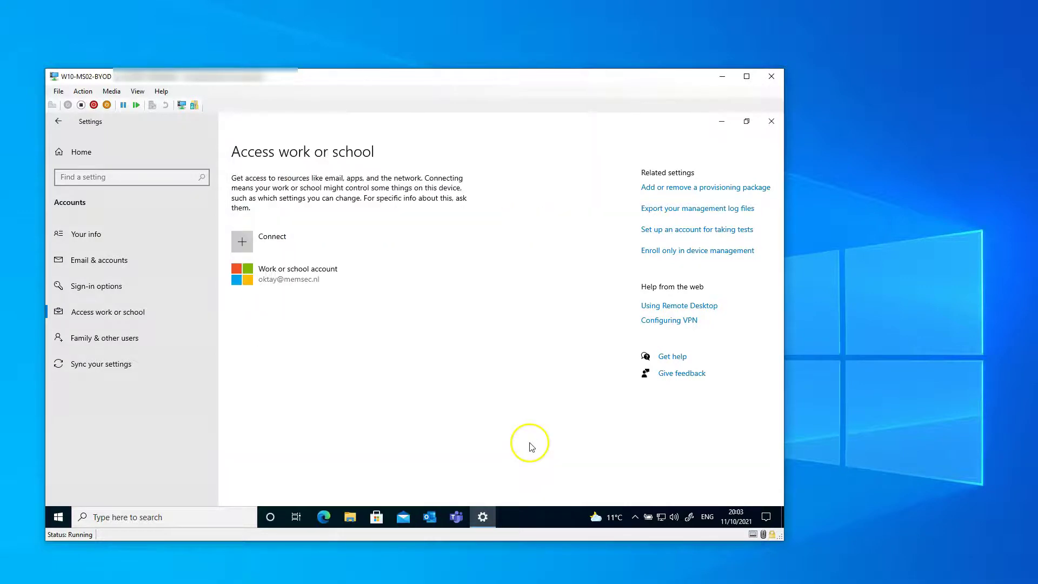
pyautogui.click(405, 322)
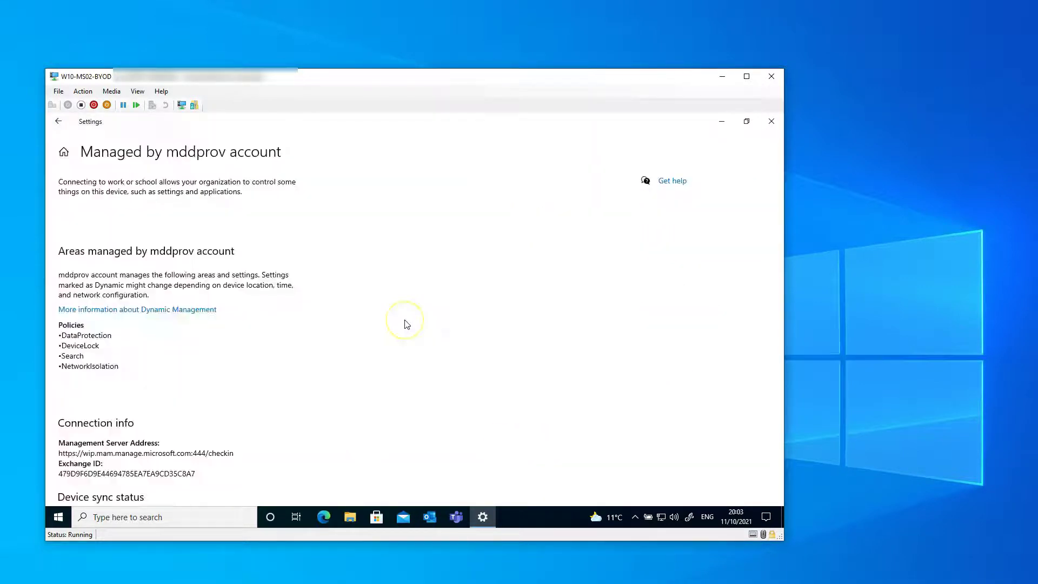
pyautogui.scroll(-2, 137, 416)
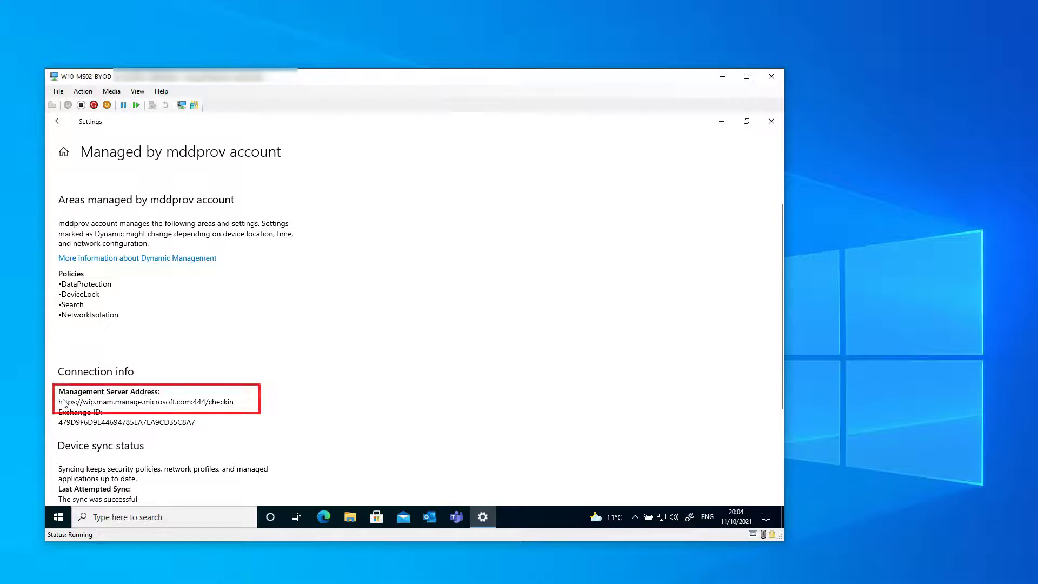
pyautogui.click(409, 415)
# - Show the hidden taskbar icons and open the Start menu's installed apps list
pyautogui.click(635, 518)
pyautogui.click(60, 518)
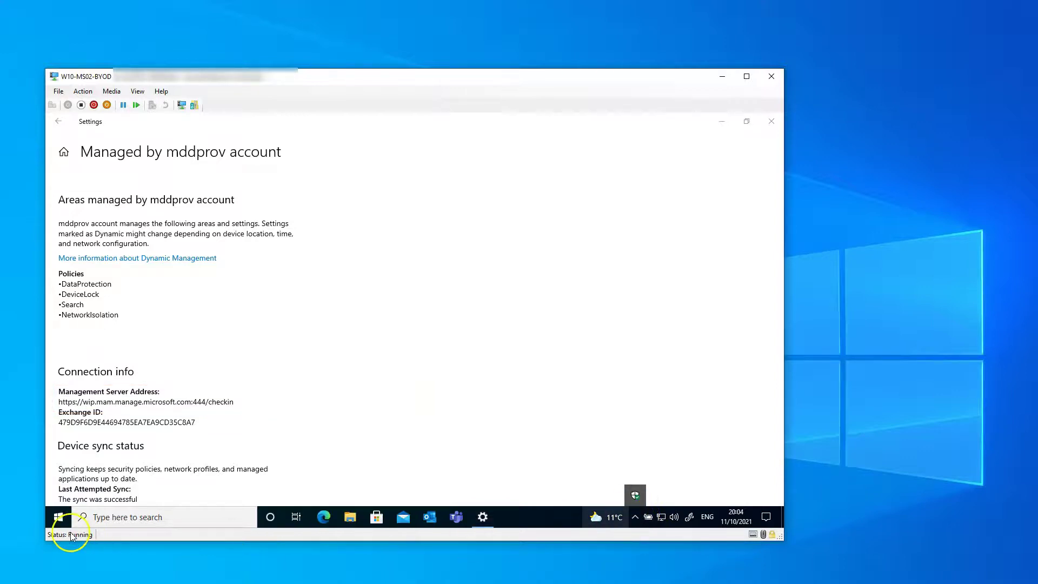
pyautogui.click(64, 521)
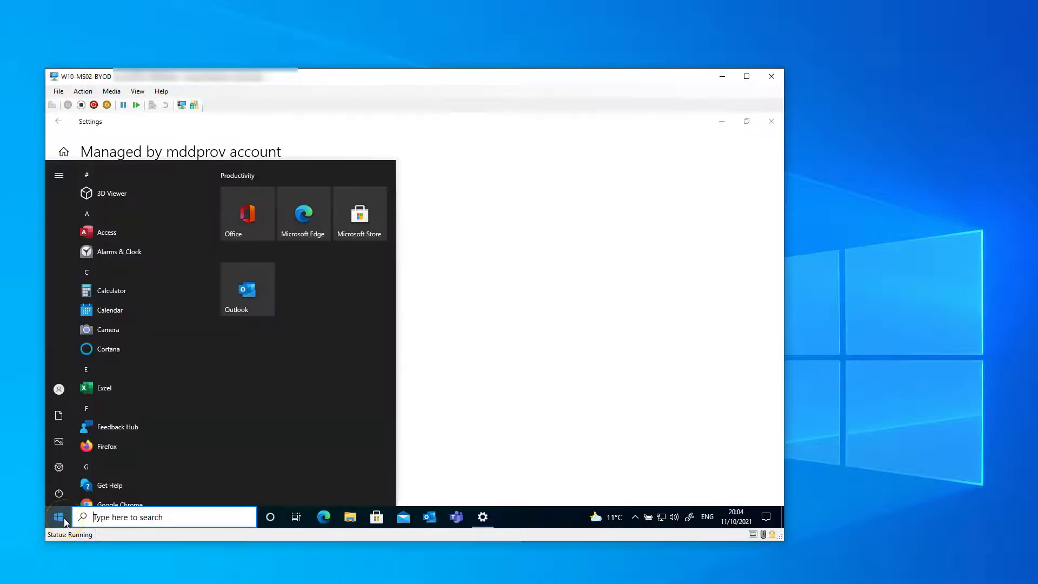
# - Launch OneDrive from search and sign in with the work e-mail address
pyautogui.write('one')
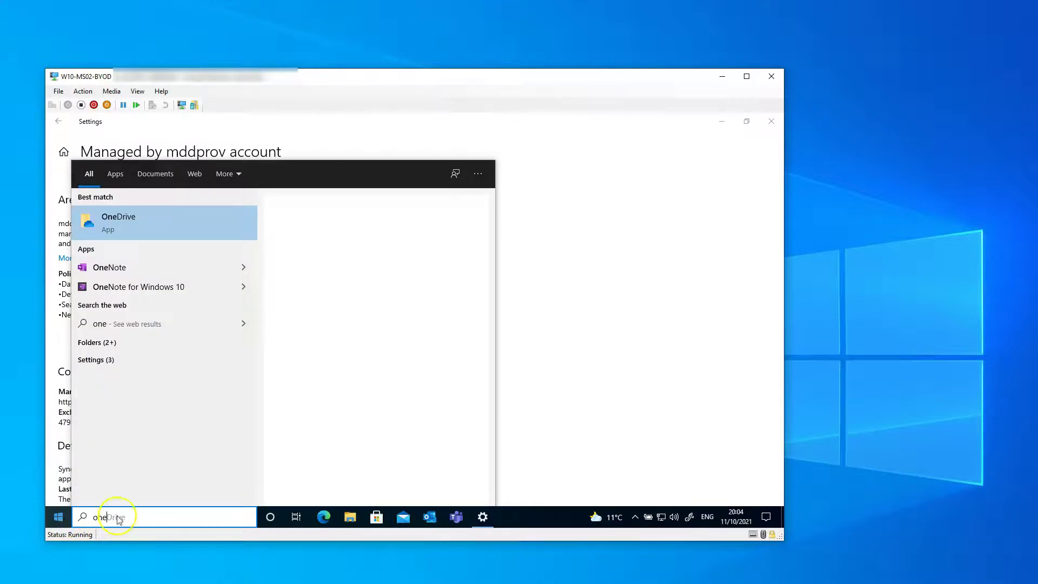
pyautogui.click(143, 219)
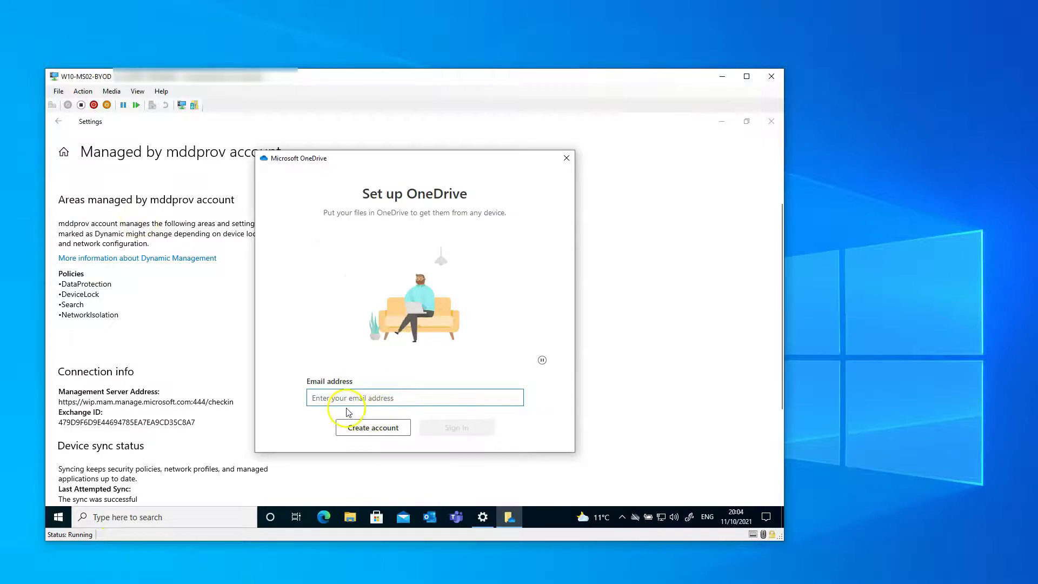
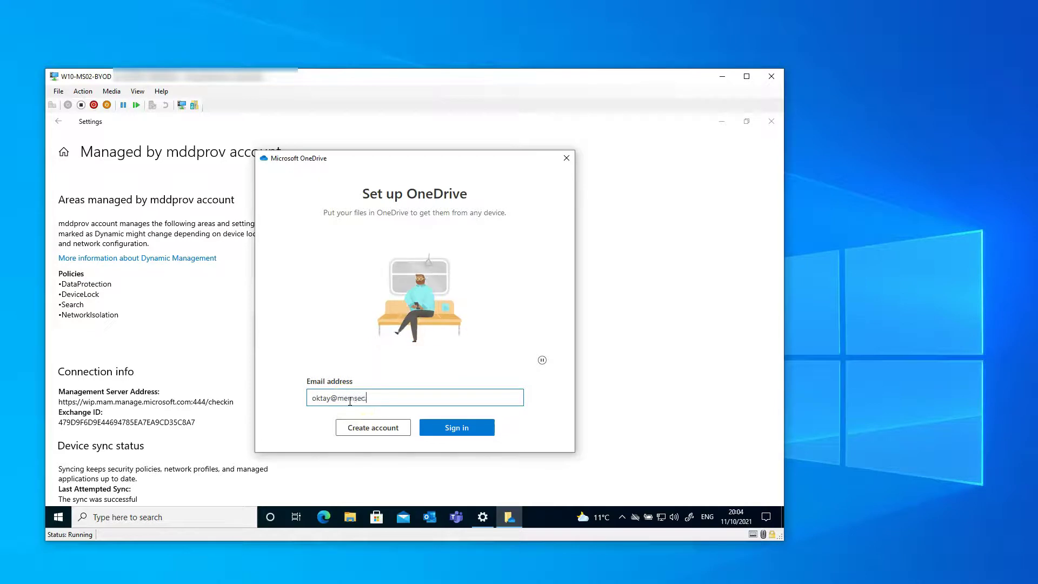
pyautogui.press('Return')
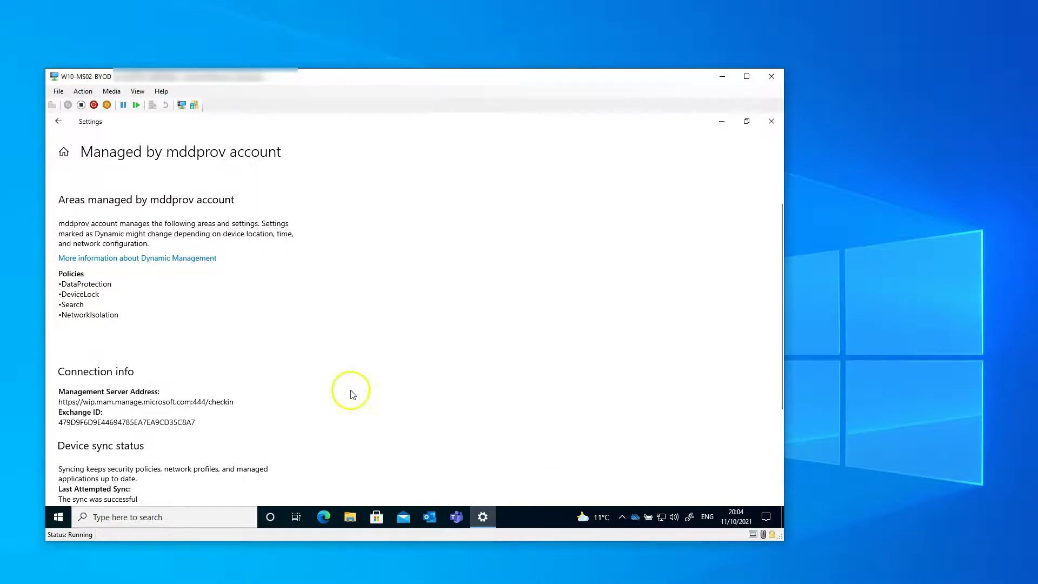
pyautogui.click(722, 121)
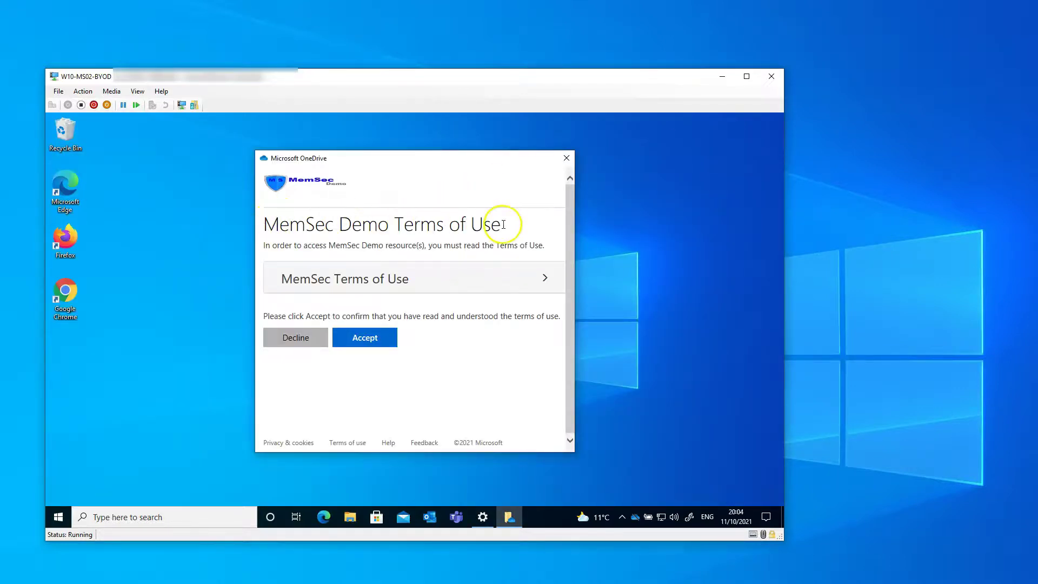
# - Expand, read through and accept the MemSec Demo Terms of Use
pyautogui.click(497, 286)
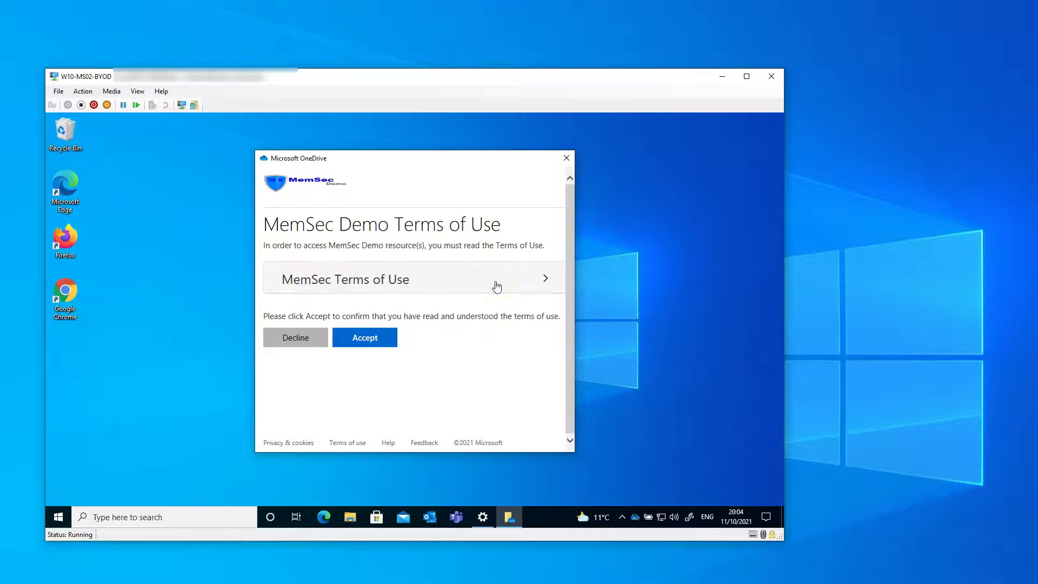
pyautogui.scroll(-2, 380, 372)
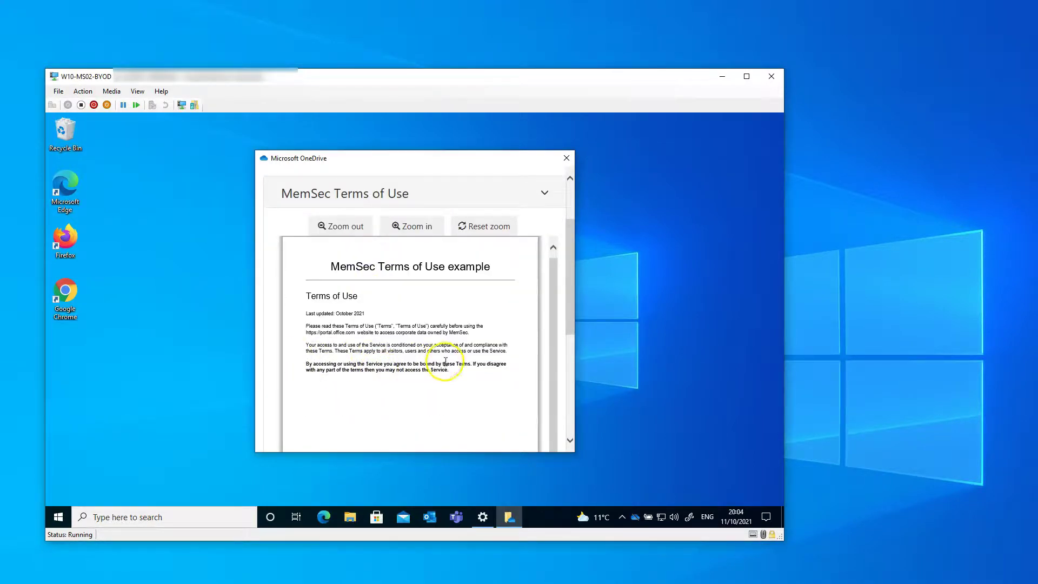
pyautogui.scroll(-4, 380, 383)
pyautogui.scroll(-3, 381, 385)
pyautogui.click(365, 415)
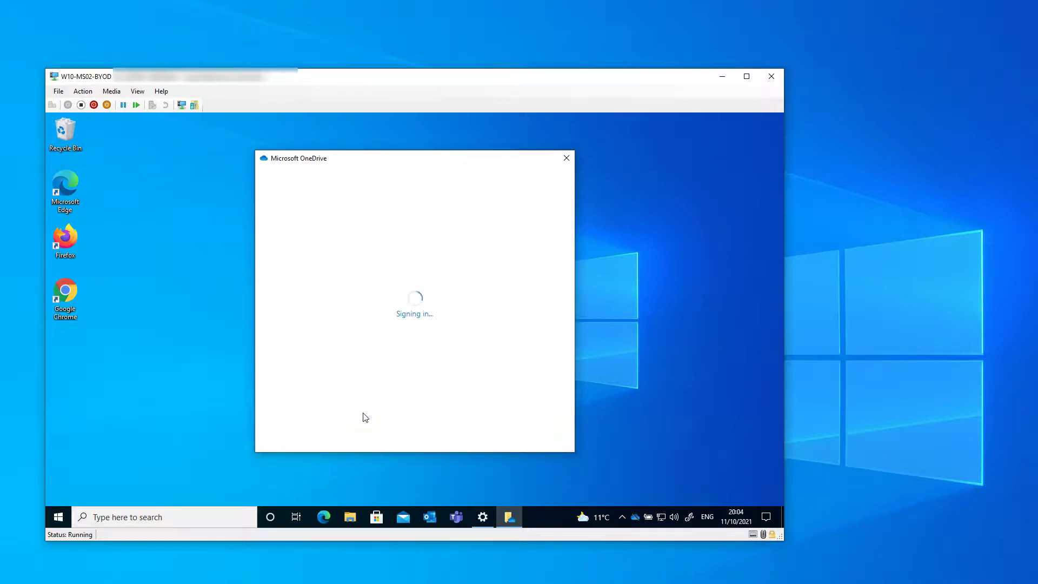
# - Keep and reuse the suggested OneDrive folder, skip the intro pages, and open the synced folder
pyautogui.click(535, 426)
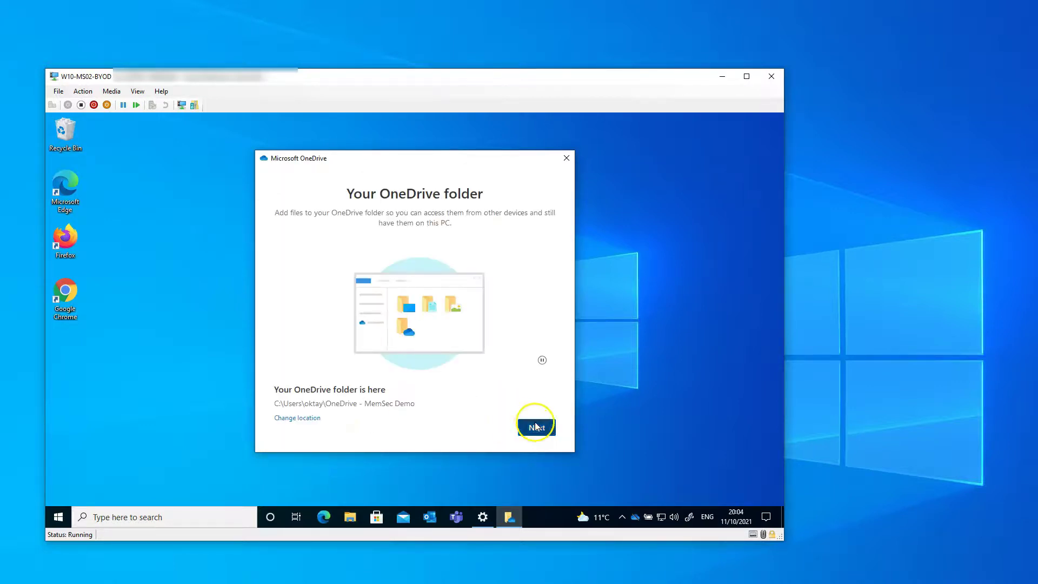
pyautogui.click(352, 360)
pyautogui.click(528, 426)
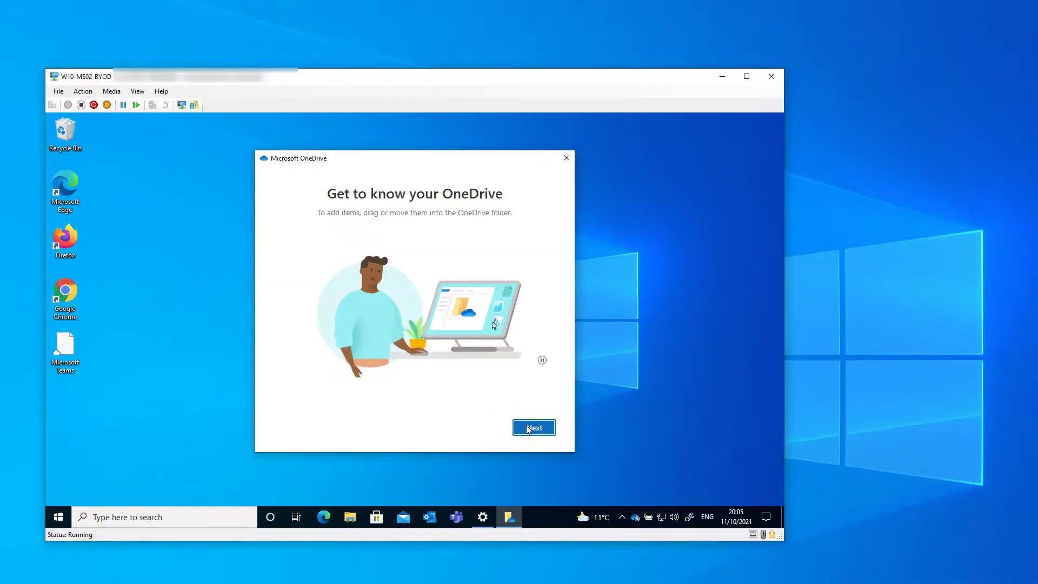
pyautogui.click(528, 429)
pyautogui.click(528, 429)
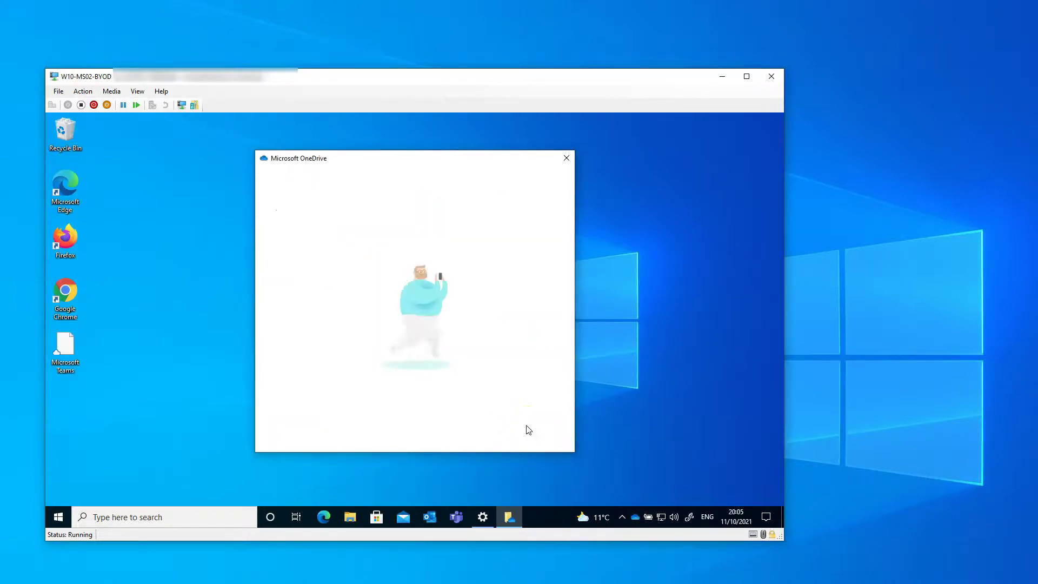
pyautogui.click(528, 429)
pyautogui.click(527, 427)
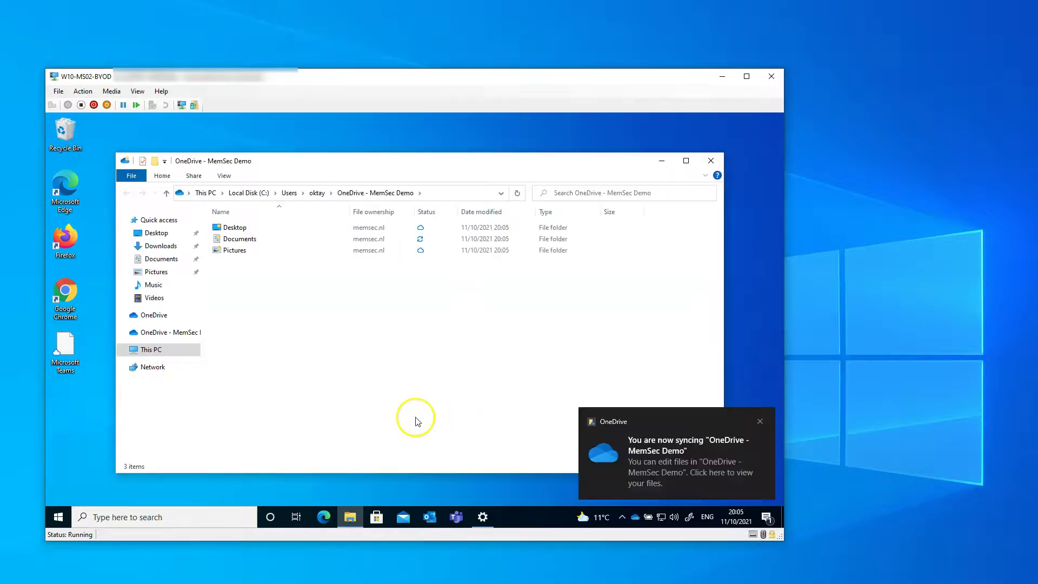
# - Open Documents in OneDrive - MemSec Demo and launch Testdoc Memsec - Internal in Word
pyautogui.click(245, 239)
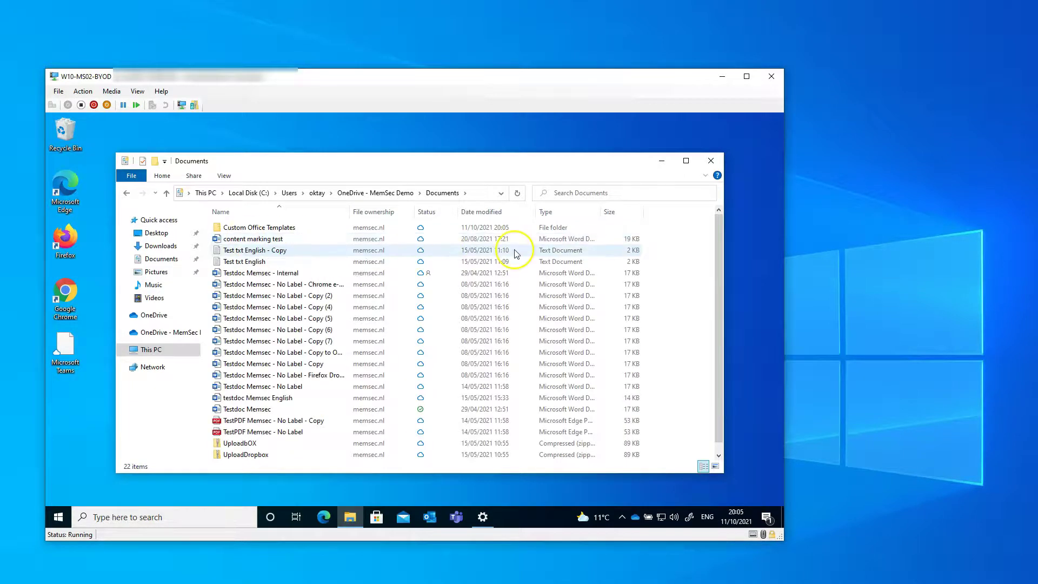
pyautogui.doubleClick(253, 275)
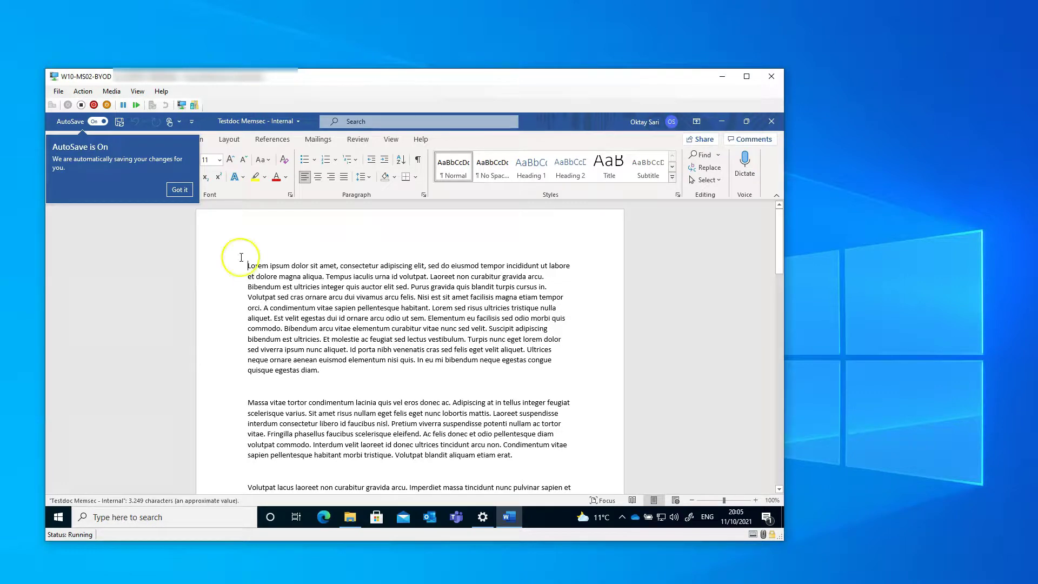
# - Dismiss the AutoSave notice, select the first paragraph and copy it with Ctrl+C
pyautogui.click(357, 277)
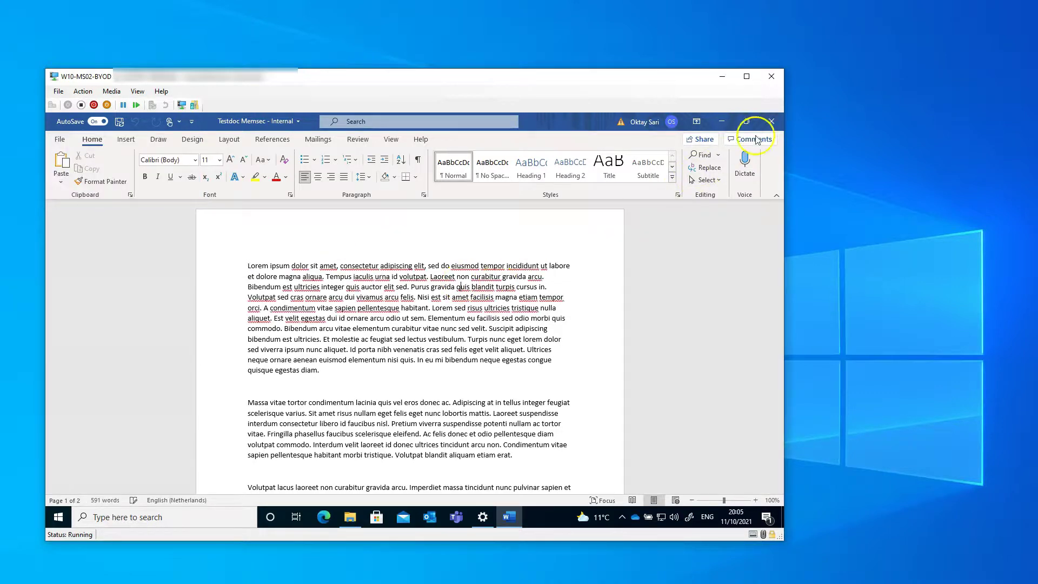
pyautogui.moveTo(248, 265); pyautogui.dragTo(565, 319)
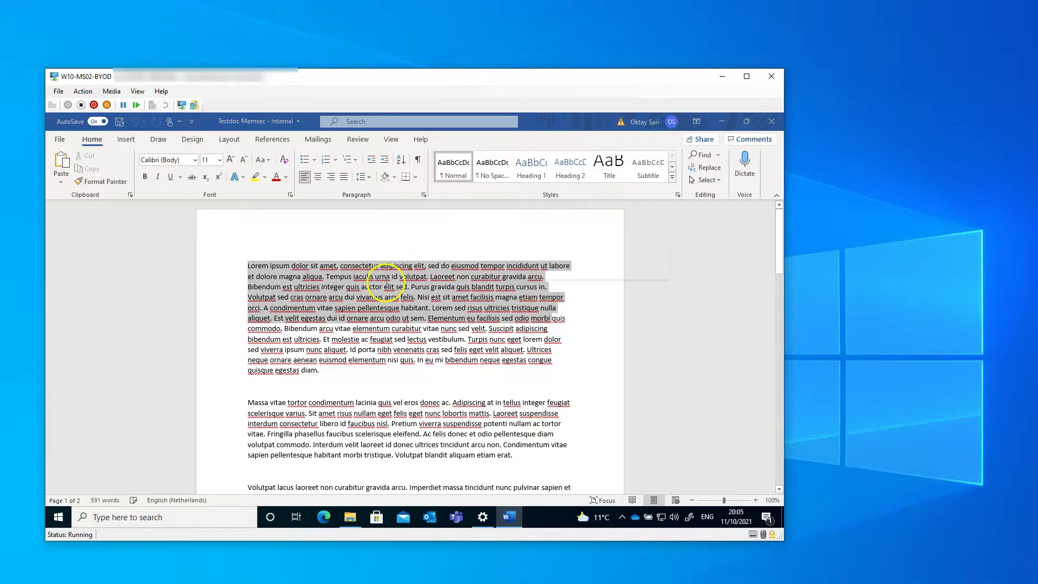
pyautogui.hotkey('ctrl', 'c')
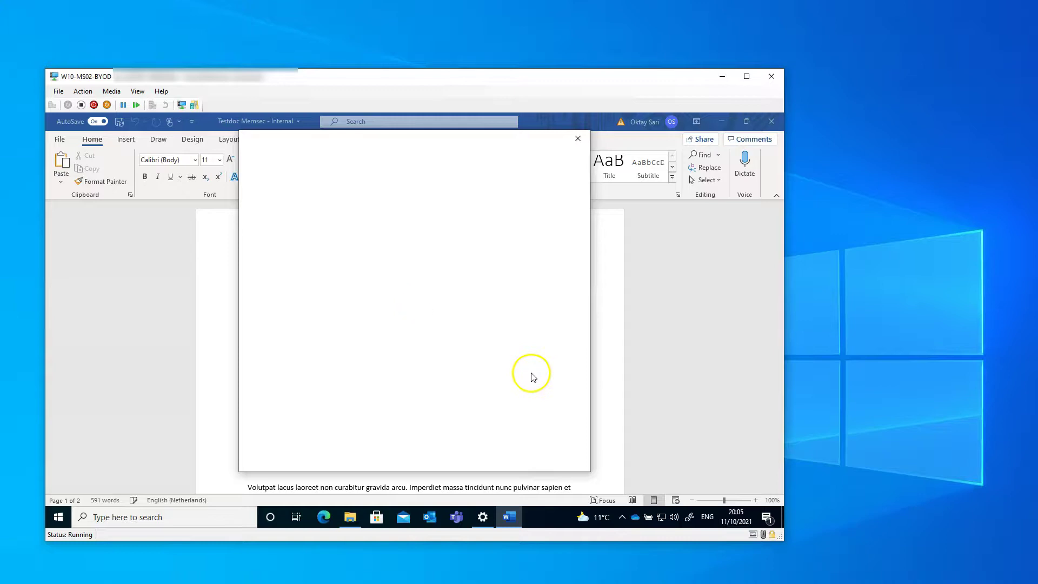
# - Dismiss the Office sign-in, file-type and sign-in warning prompts, then copy the paragraph again
pyautogui.click(348, 399)
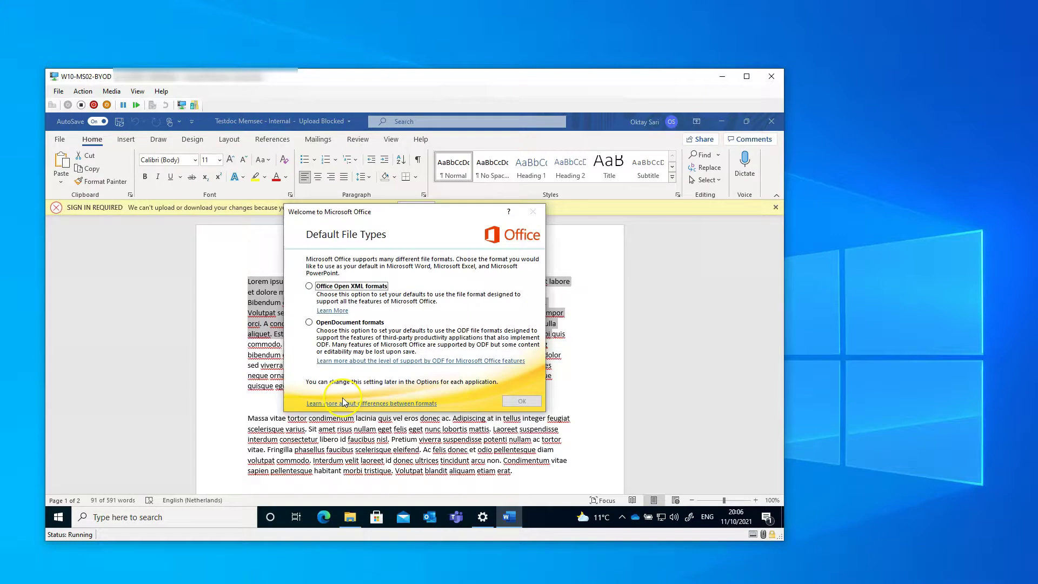
pyautogui.click(530, 400)
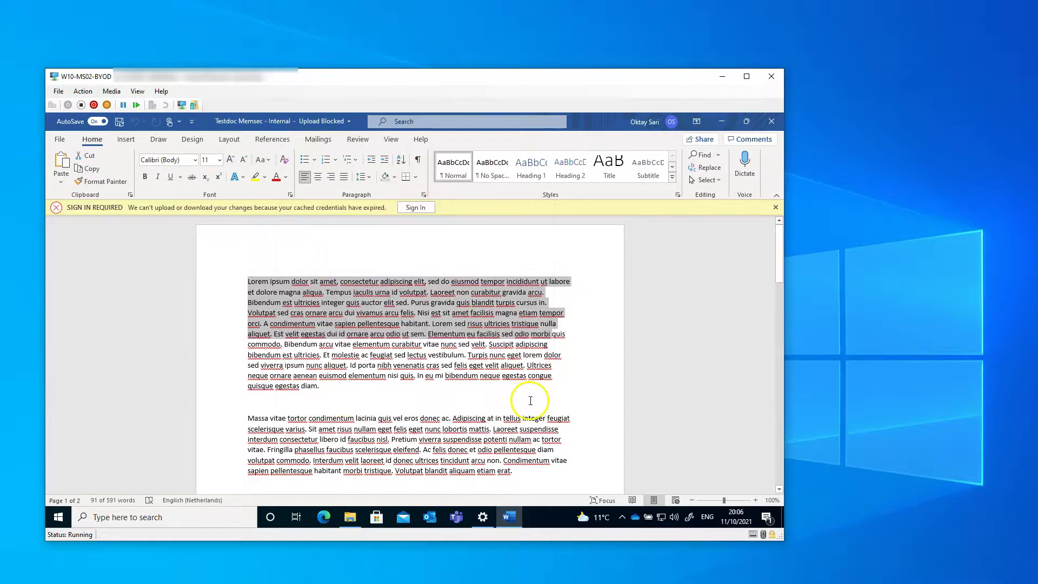
pyautogui.click(775, 208)
pyautogui.rightClick(331, 274)
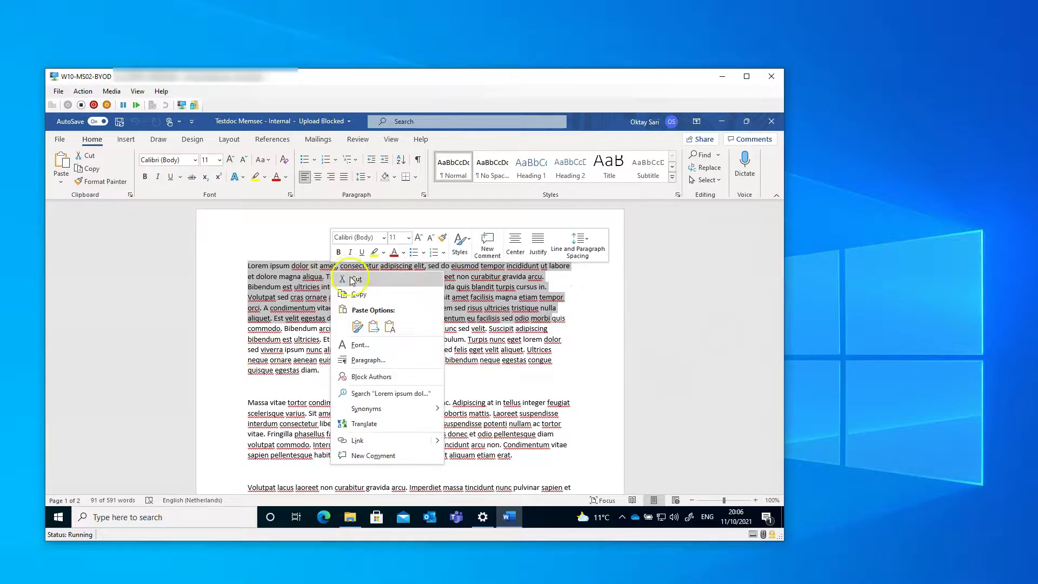
pyautogui.click(352, 299)
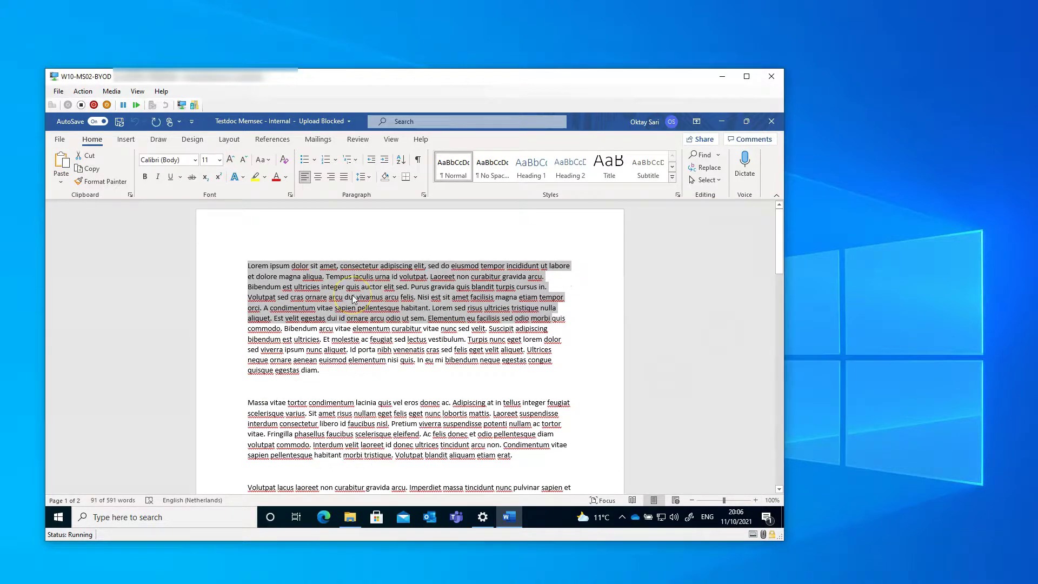
# - Open WordPad and try pasting the Word text with Ctrl+V and Paste, getting the block notice
pyautogui.click(56, 517)
pyautogui.write('wordpad')
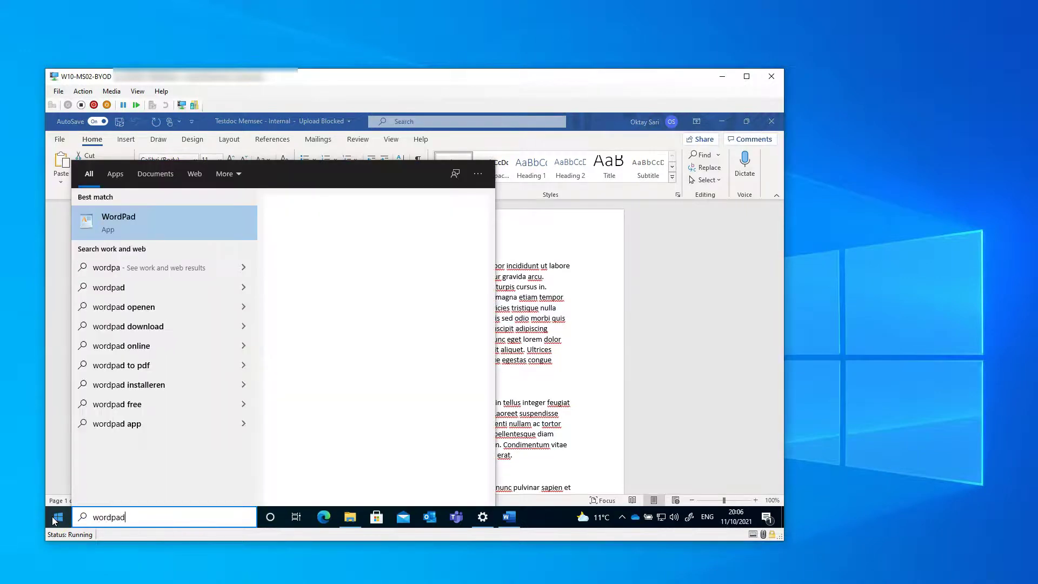
pyautogui.click(56, 518)
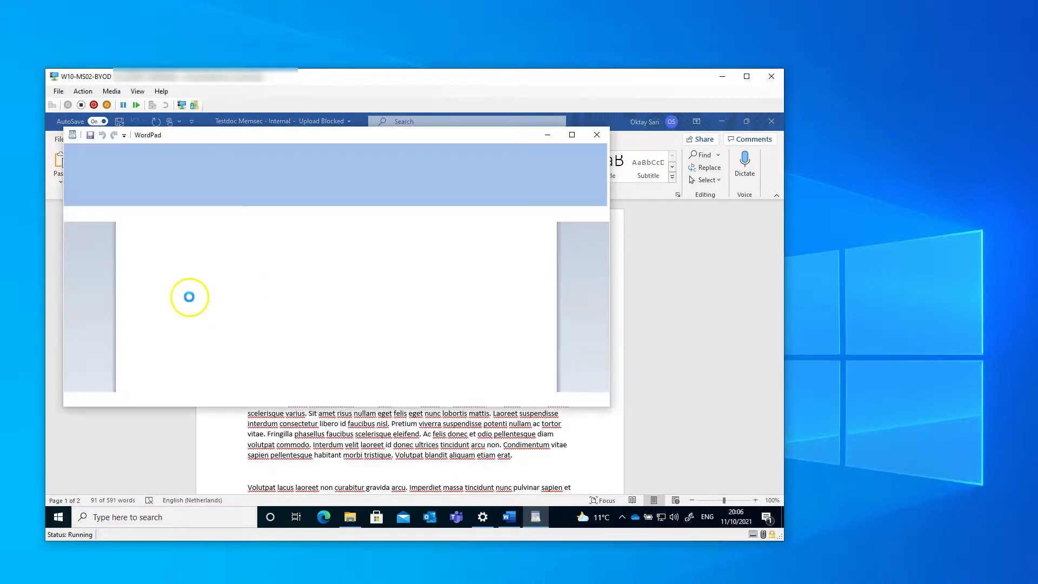
pyautogui.hotkey('ctrl', 'v')
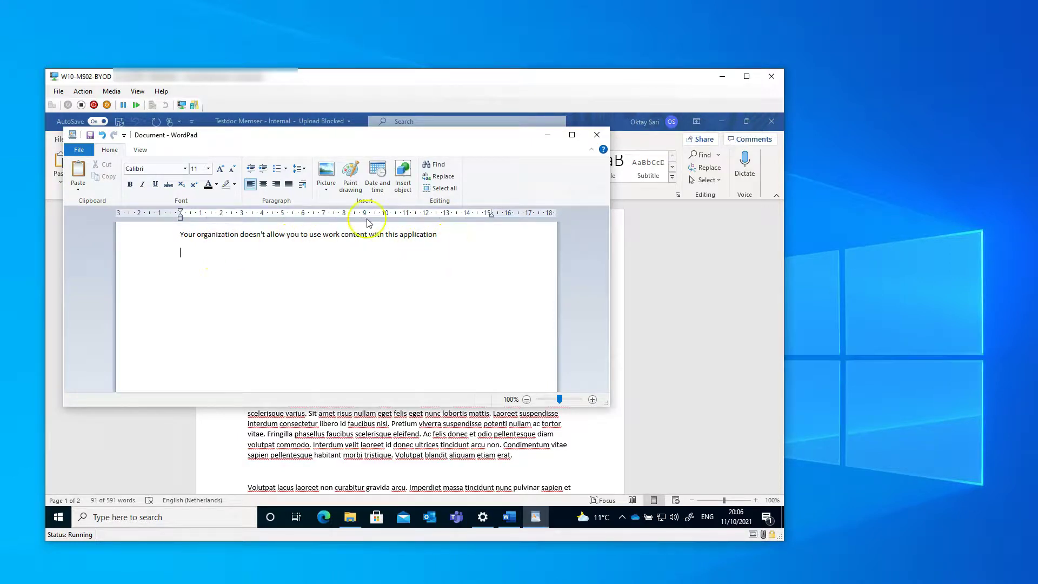
pyautogui.rightClick(208, 256)
pyautogui.click(232, 285)
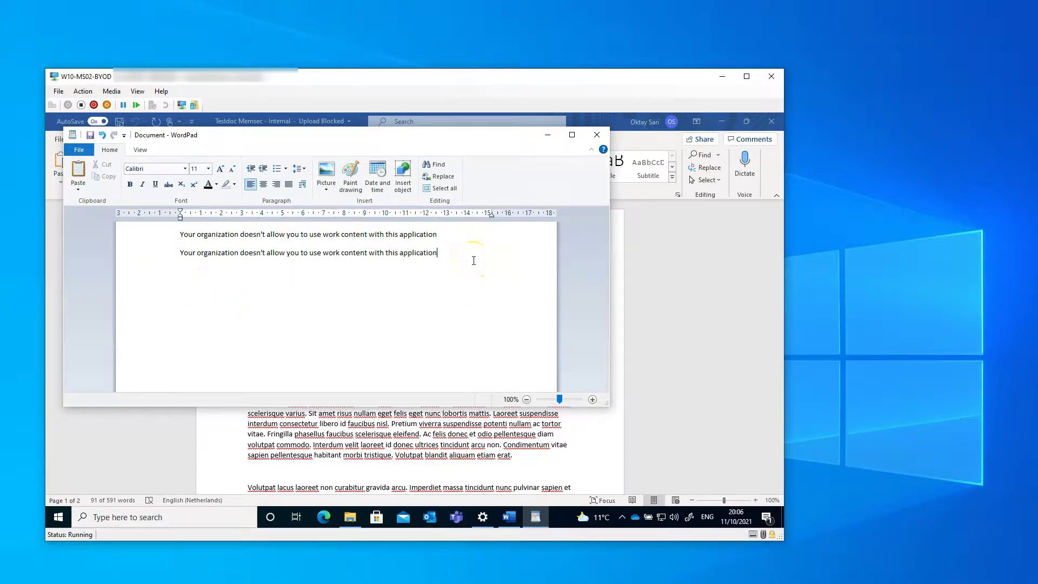
# - Close WordPad without saving, then close Word and the Documents folder window
pyautogui.click(597, 135)
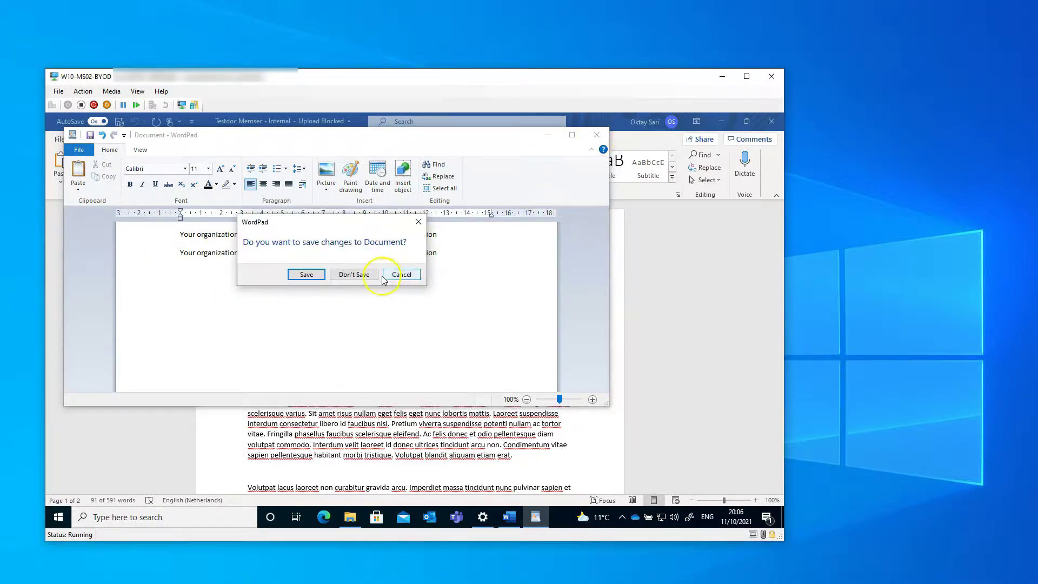
pyautogui.click(354, 274)
pyautogui.click(354, 277)
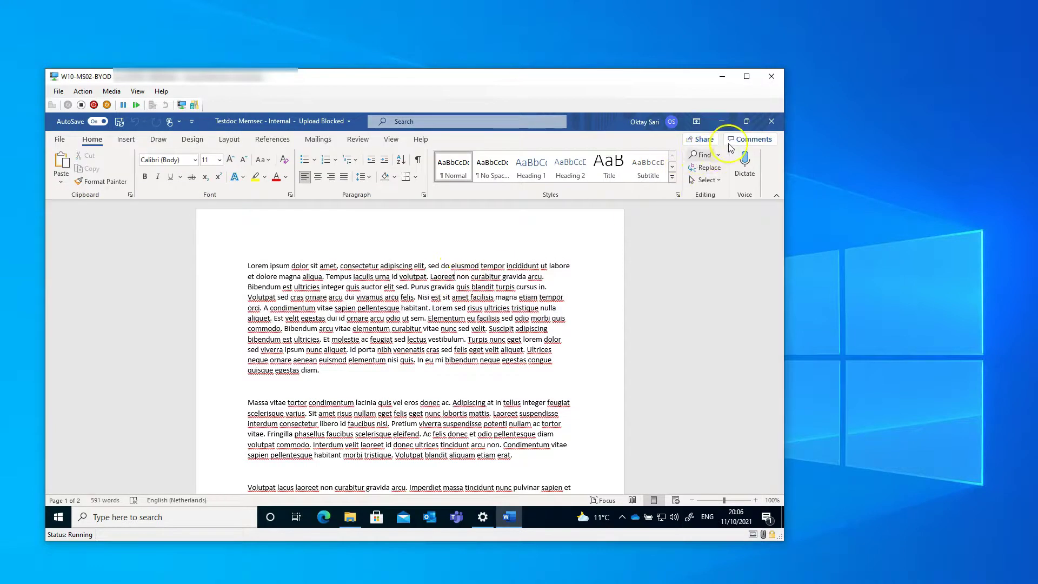
pyautogui.click(769, 121)
pyautogui.click(769, 121)
pyautogui.click(711, 161)
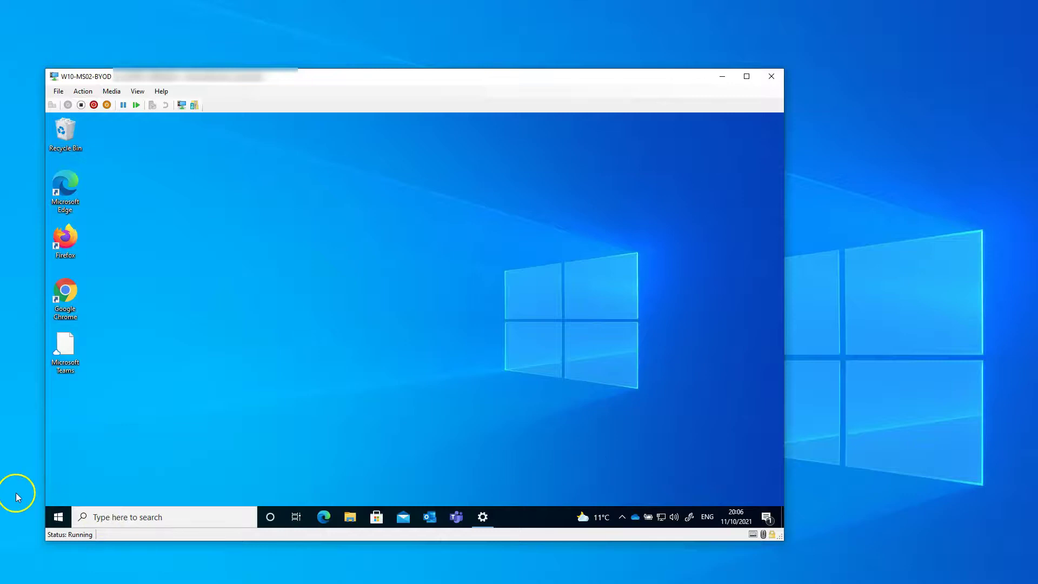
# - Shut down the BYOD VM from the Start button's Shut down or sign out menu
pyautogui.rightClick(59, 513)
pyautogui.moveTo(103, 483)
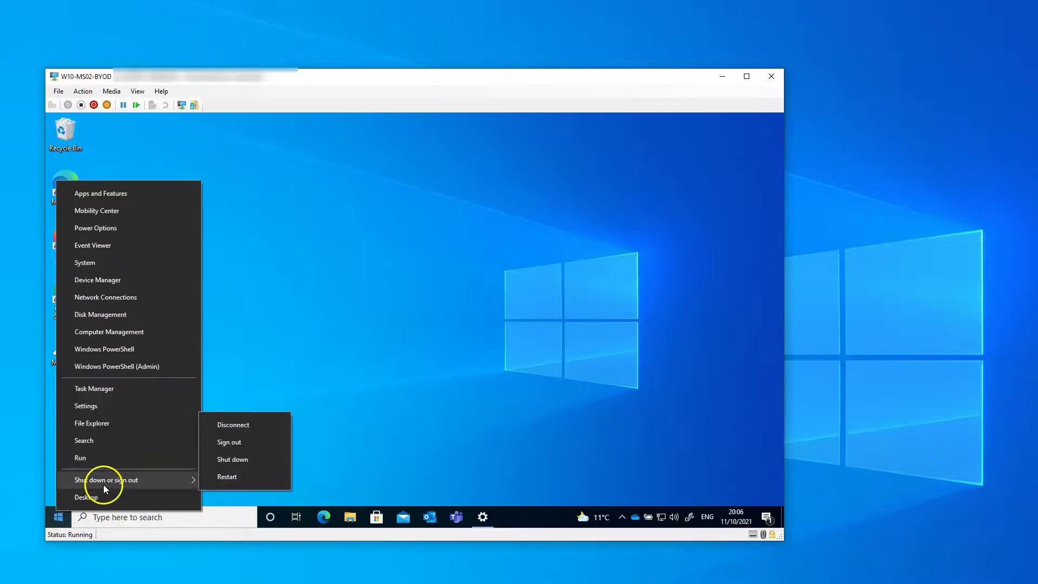
pyautogui.click(260, 458)
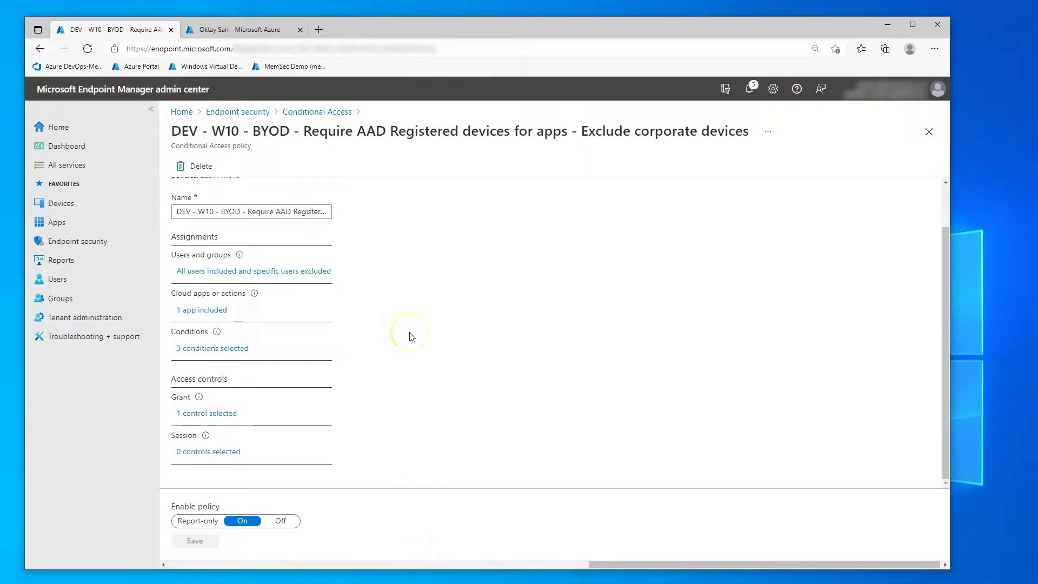
# - View MemSec Terms of Use acceptances showing W10-MS02-BYOD, then reload the Azure sign-in logs
pyautogui.click(318, 111)
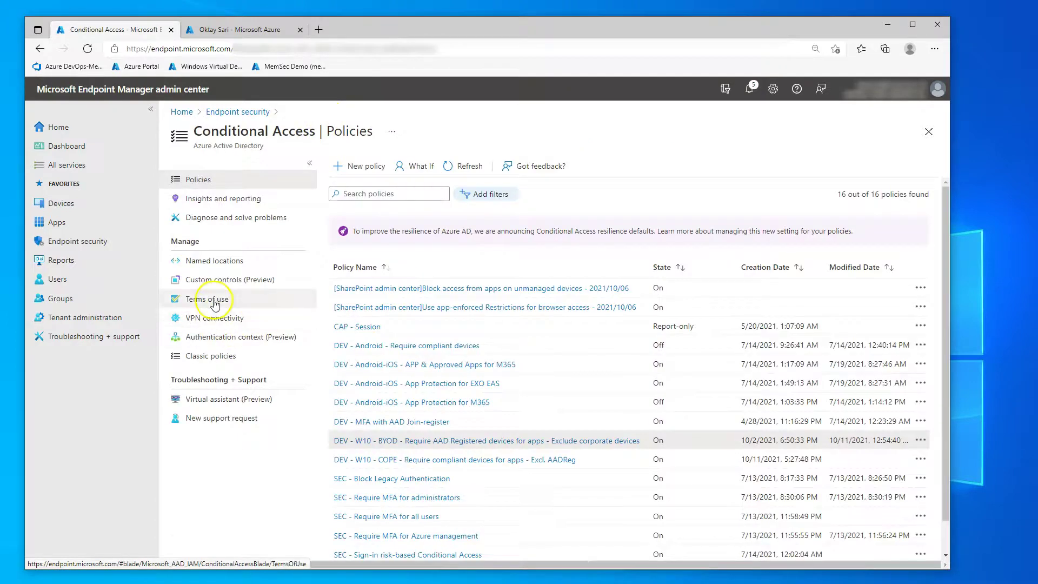
pyautogui.click(214, 300)
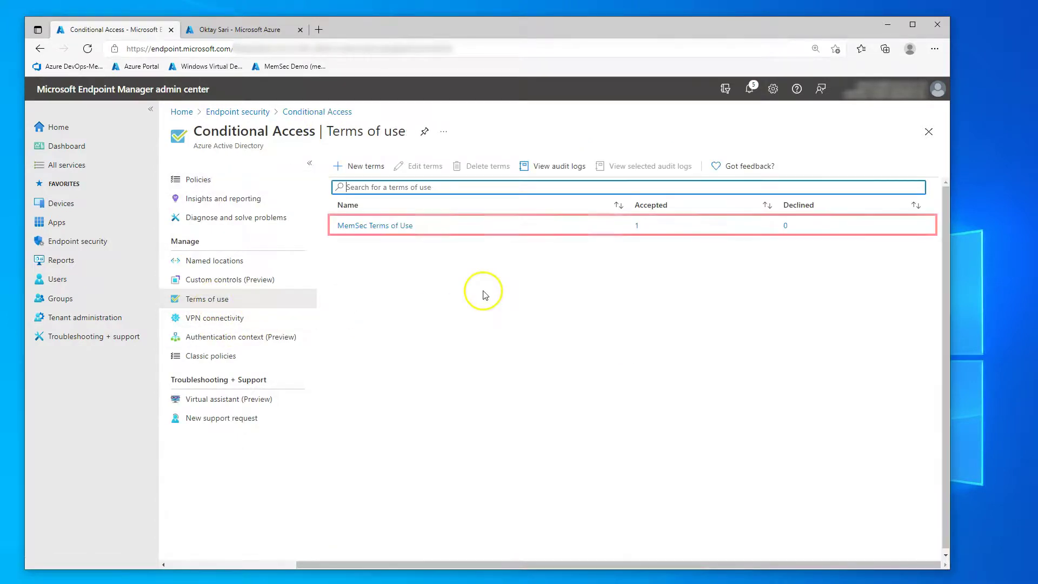
pyautogui.click(638, 226)
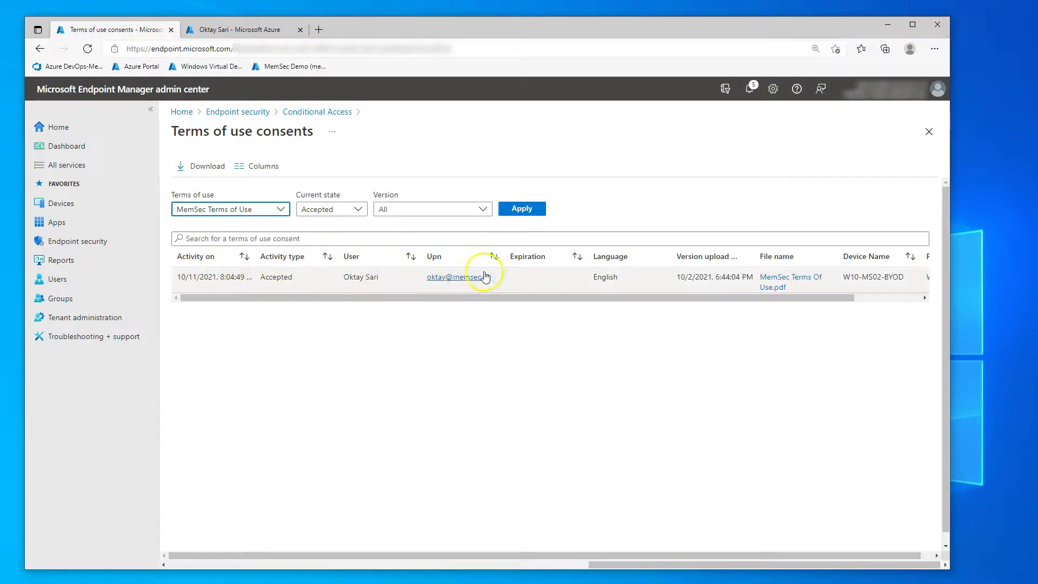
pyautogui.moveTo(652, 298); pyautogui.dragTo(762, 297)
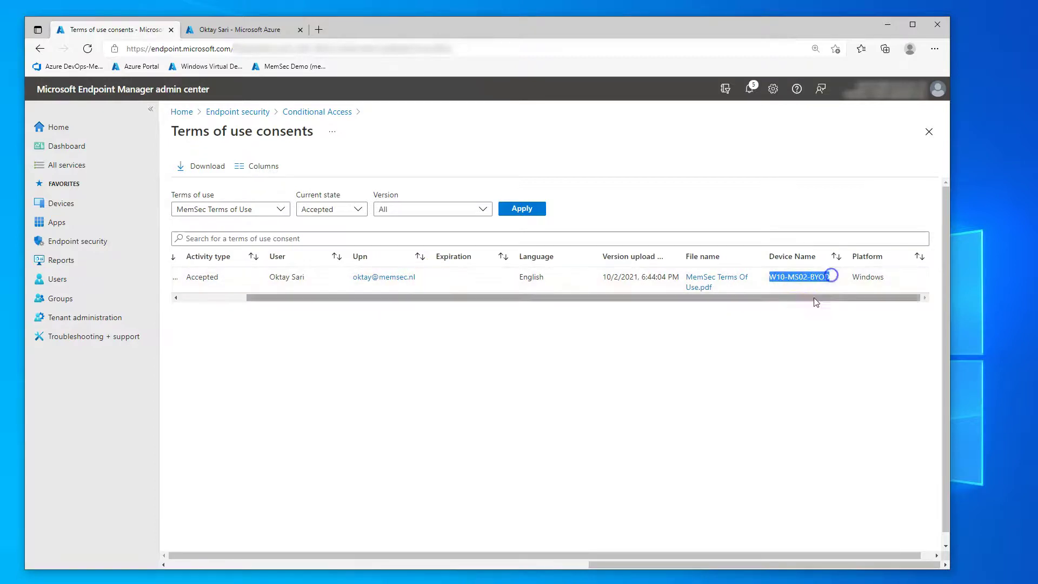
pyautogui.click(241, 28)
pyautogui.click(459, 167)
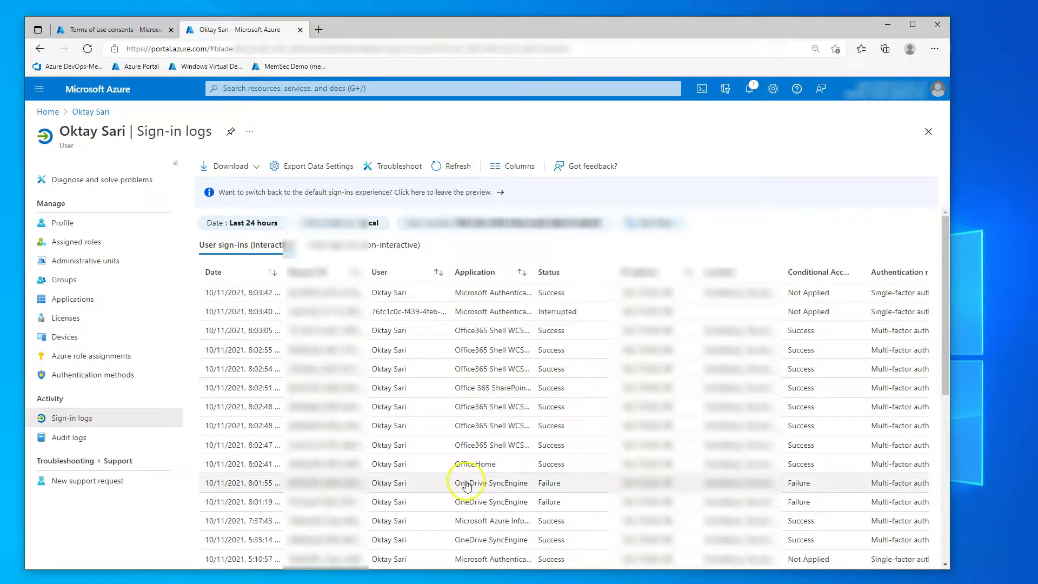
pyautogui.scroll(-3, 474, 508)
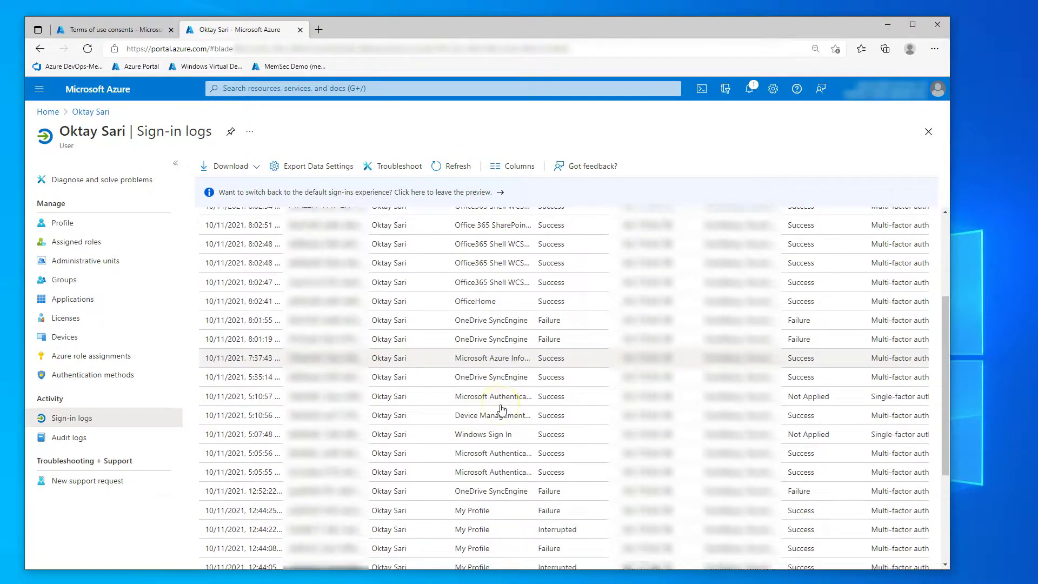
pyautogui.scroll(-1, 501, 489)
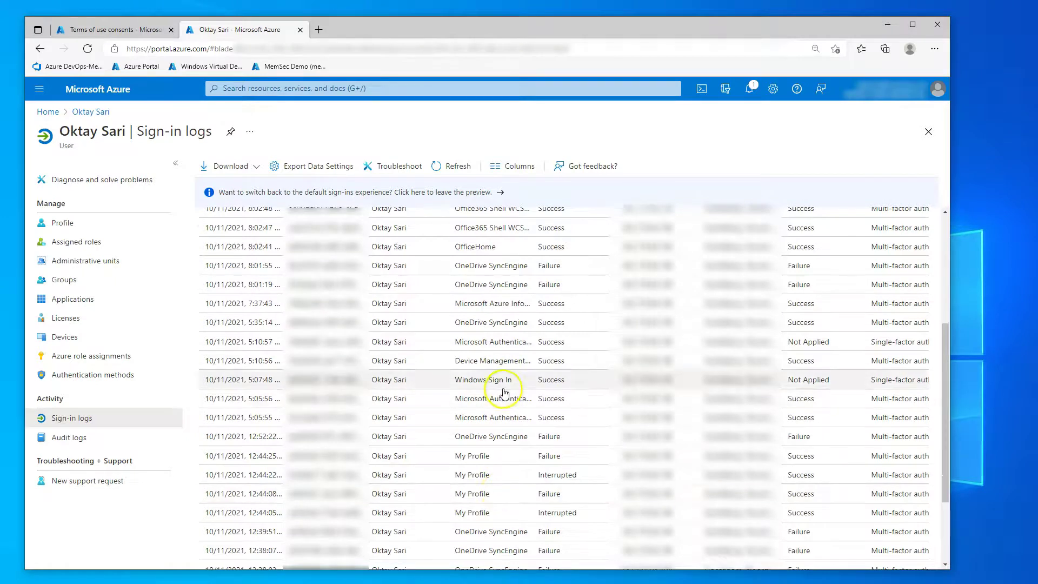
pyautogui.click(502, 321)
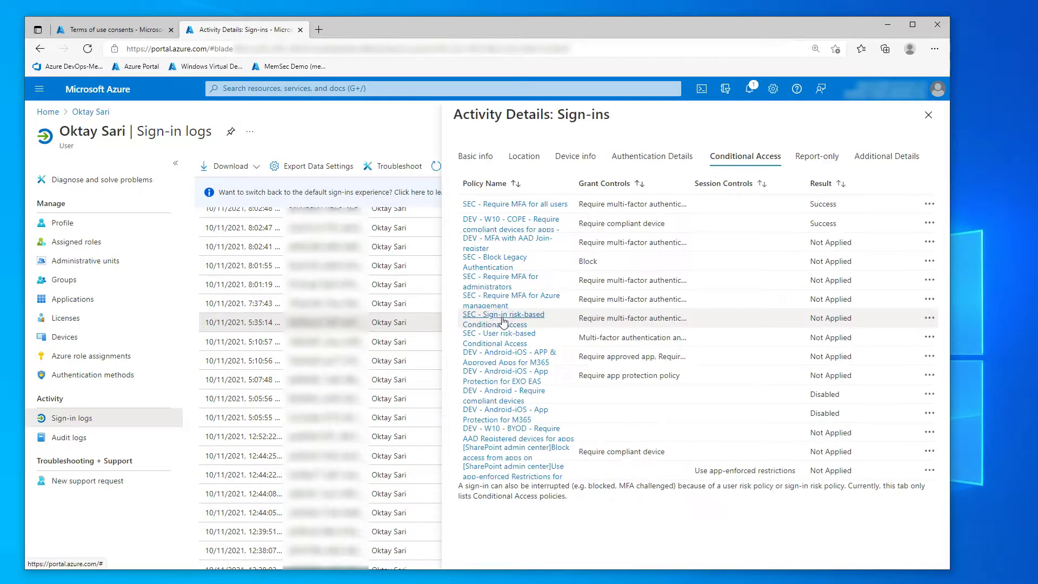
pyautogui.click(511, 432)
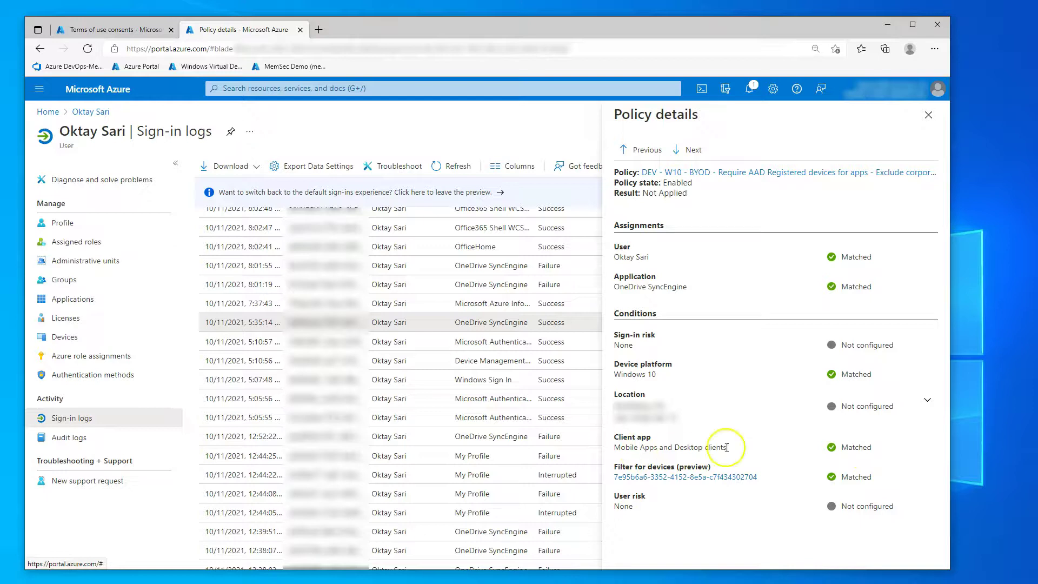
pyautogui.click(927, 115)
pyautogui.click(927, 116)
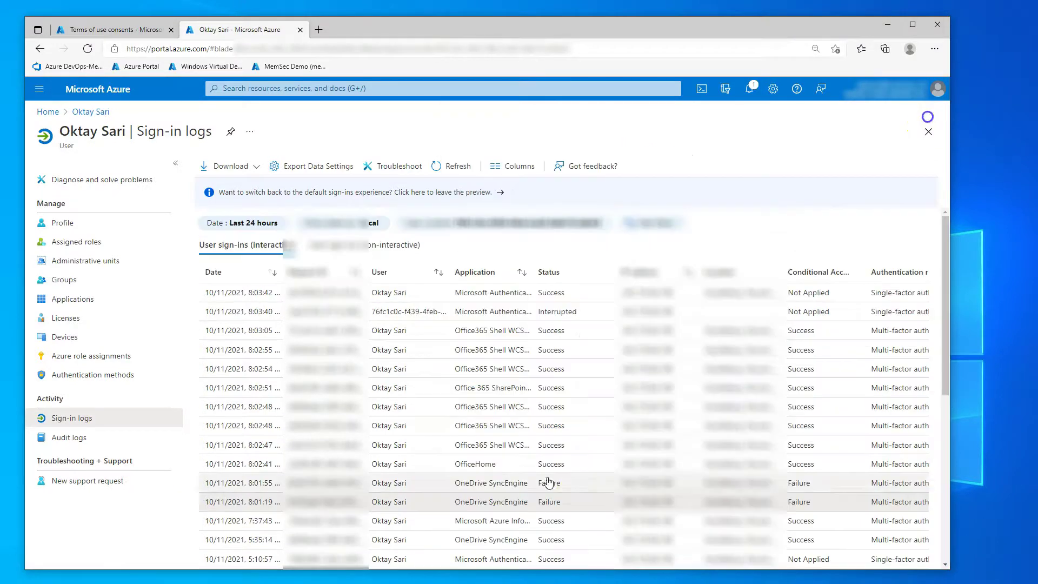
# - Refresh the logs and review the 8:04:51 OneDrive SyncEngine sign-in's Conditional Access policy details
pyautogui.click(458, 166)
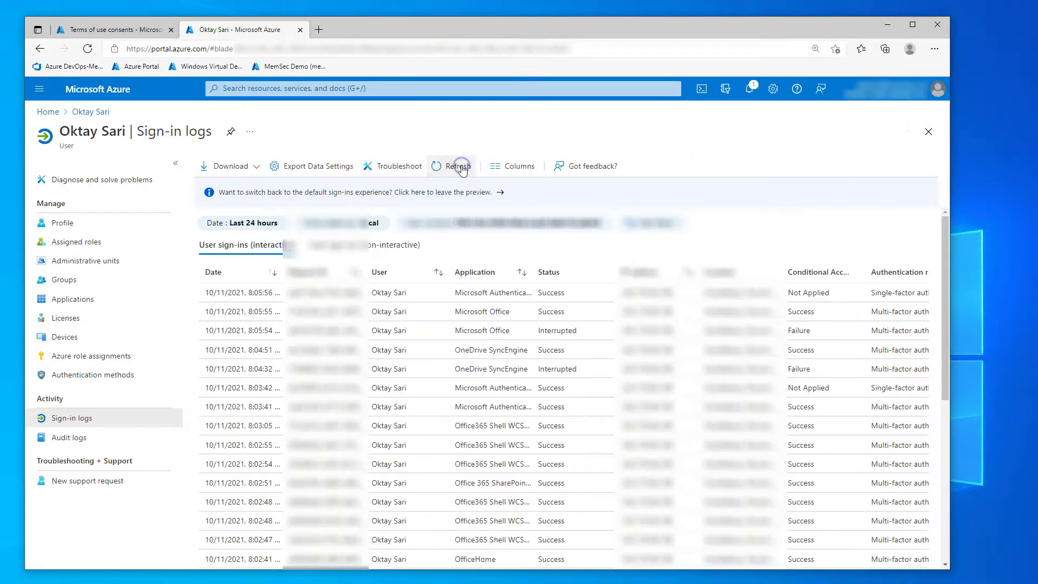
pyautogui.click(475, 351)
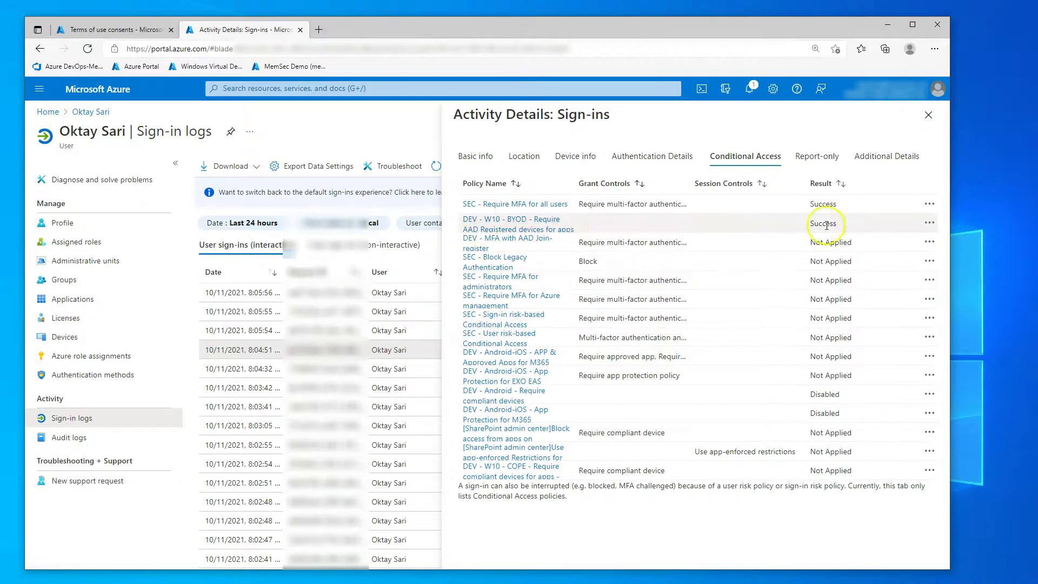
pyautogui.click(517, 231)
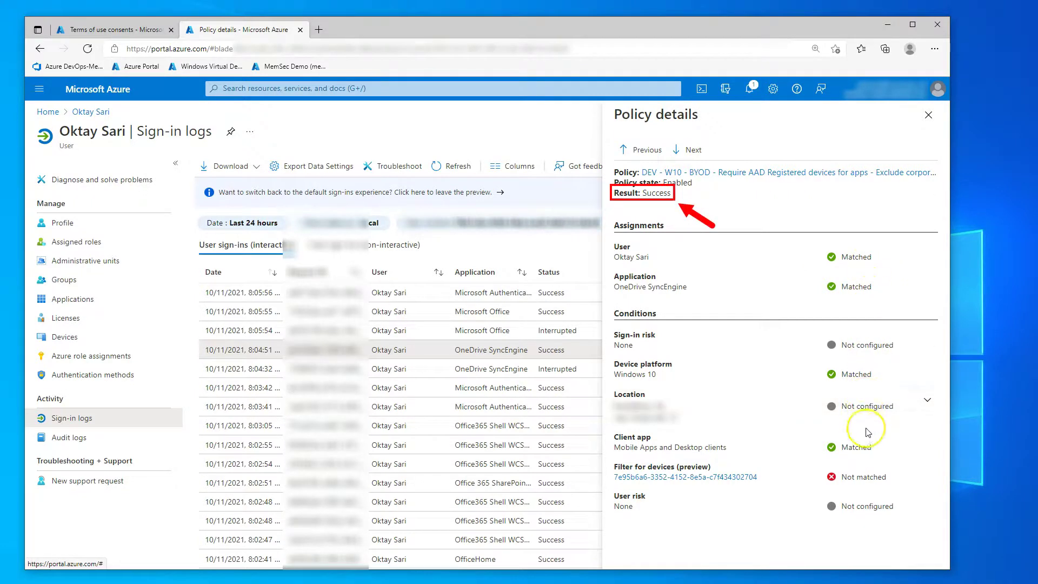
pyautogui.click(924, 403)
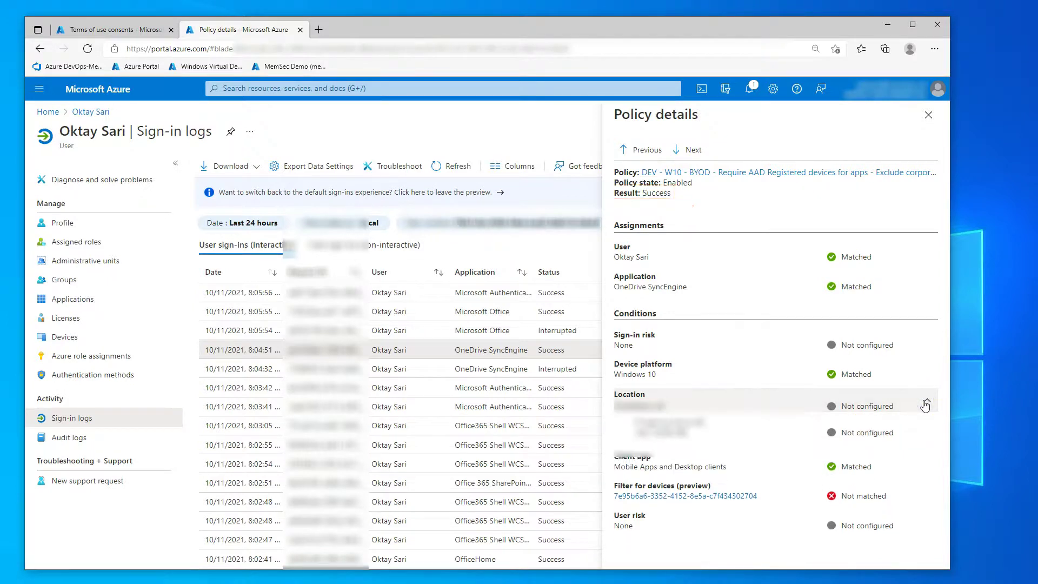
pyautogui.click(925, 403)
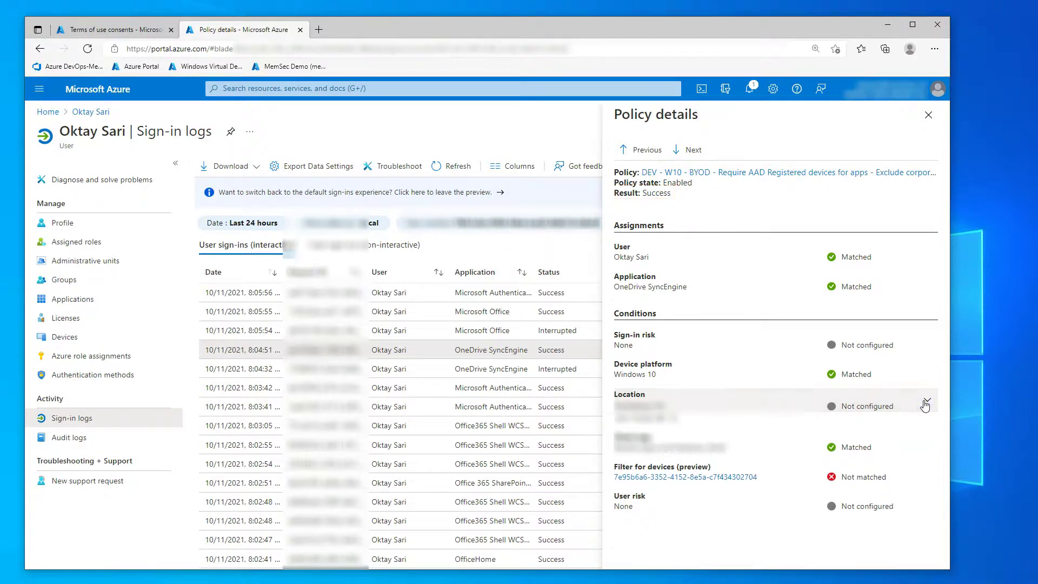
pyautogui.click(927, 122)
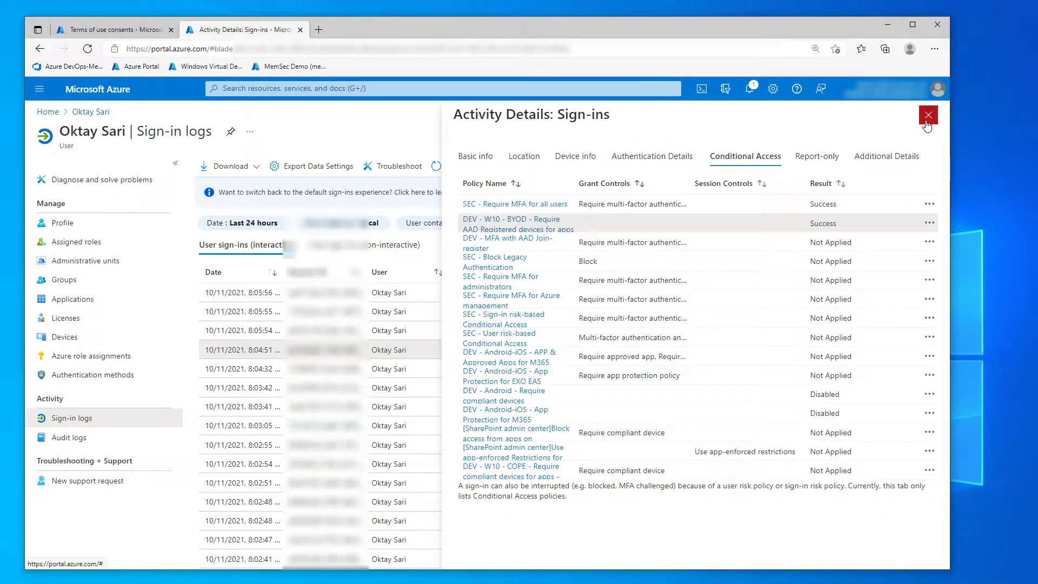
# - Check the sign-in's authentication, Device info (Azure AD registered) and Basic info, then close
pyautogui.click(666, 156)
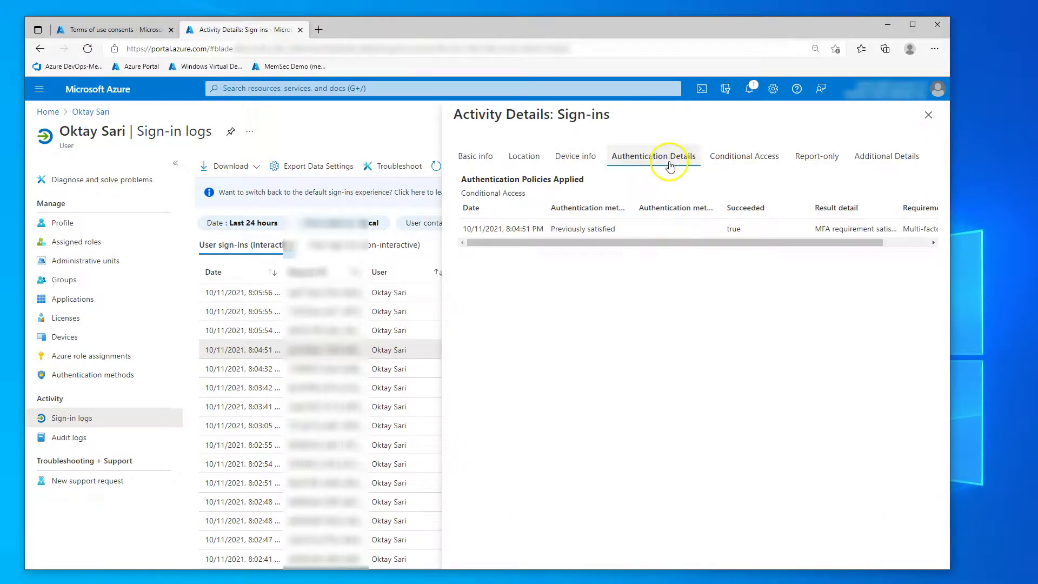
pyautogui.click(590, 156)
pyautogui.tripleClick(539, 274)
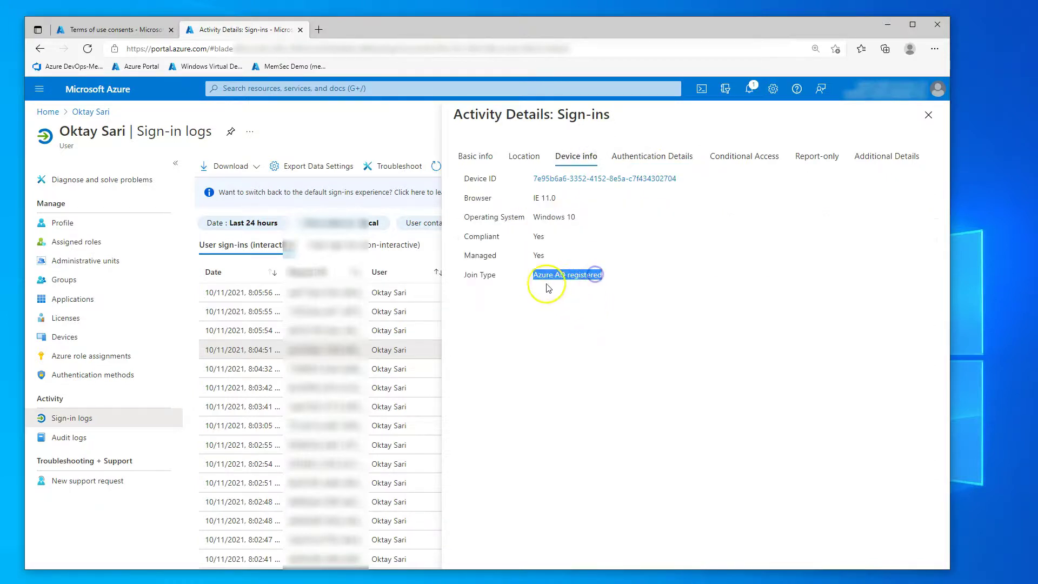
pyautogui.click(495, 158)
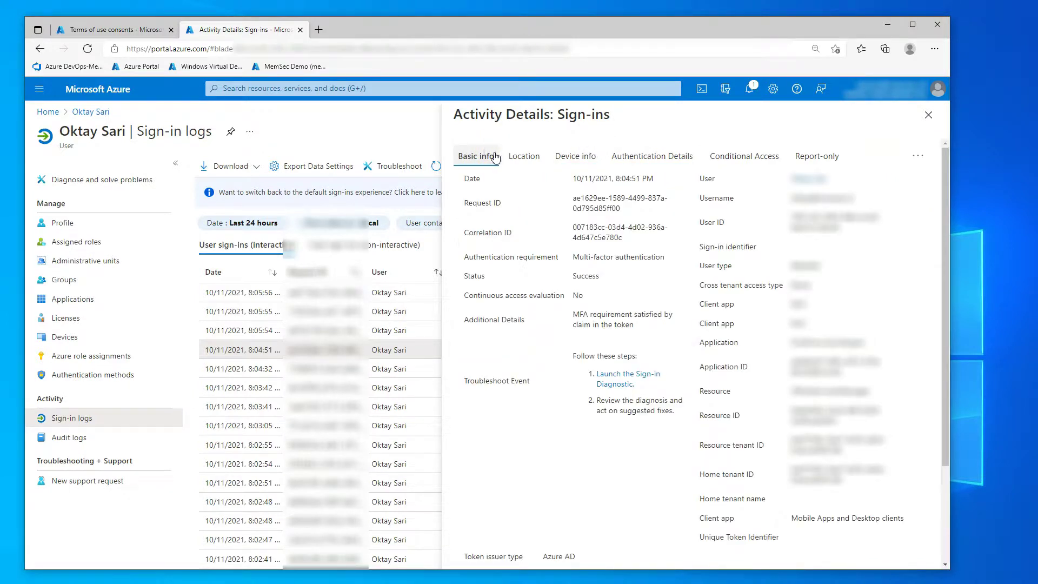
pyautogui.scroll(-3, 810, 292)
pyautogui.click(927, 117)
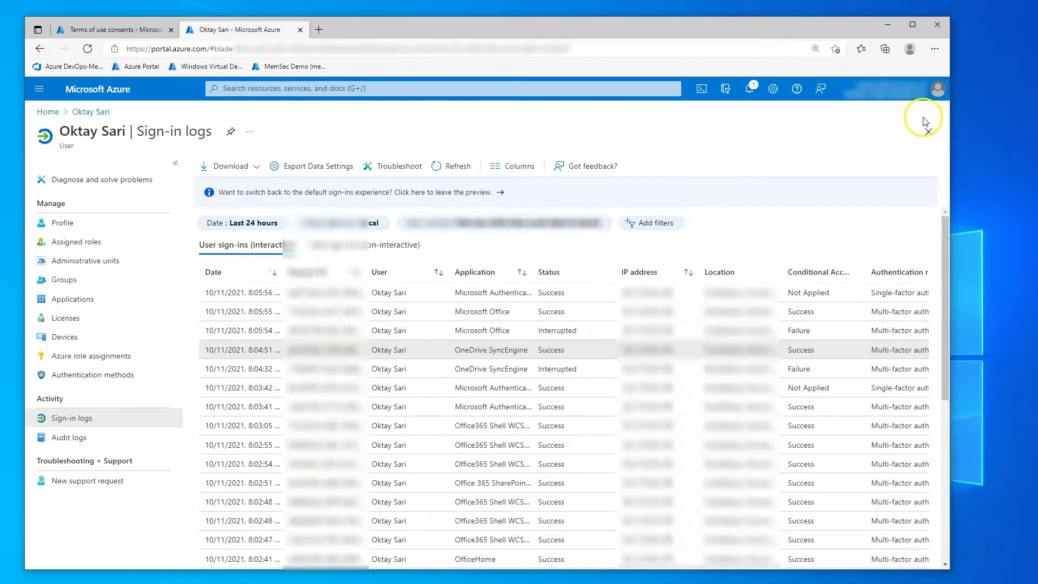
# - Check the WIP-WE policy properties show Block mode, then return to the App protection policies list
pyautogui.click(102, 28)
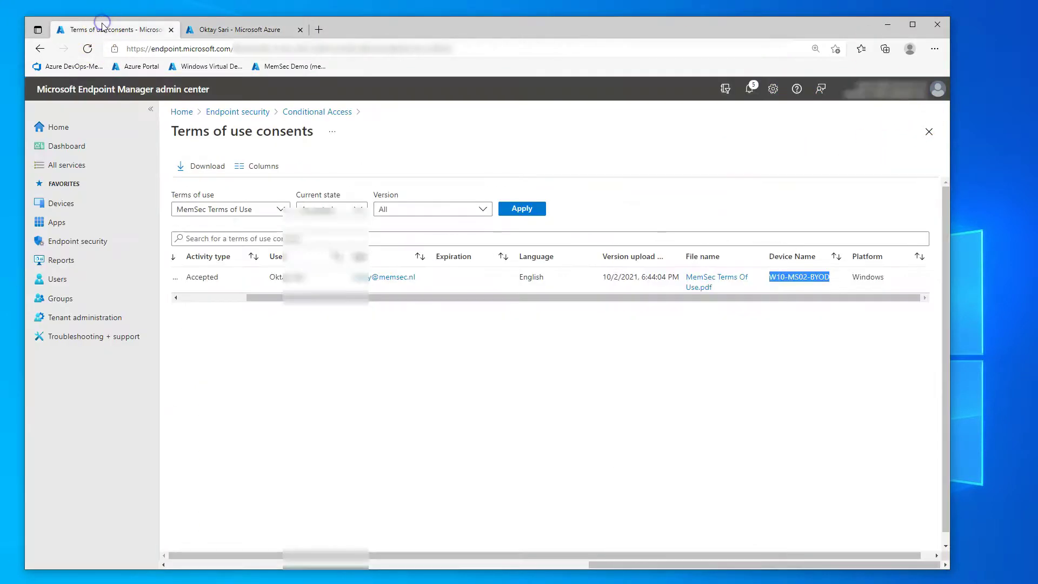
pyautogui.click(80, 224)
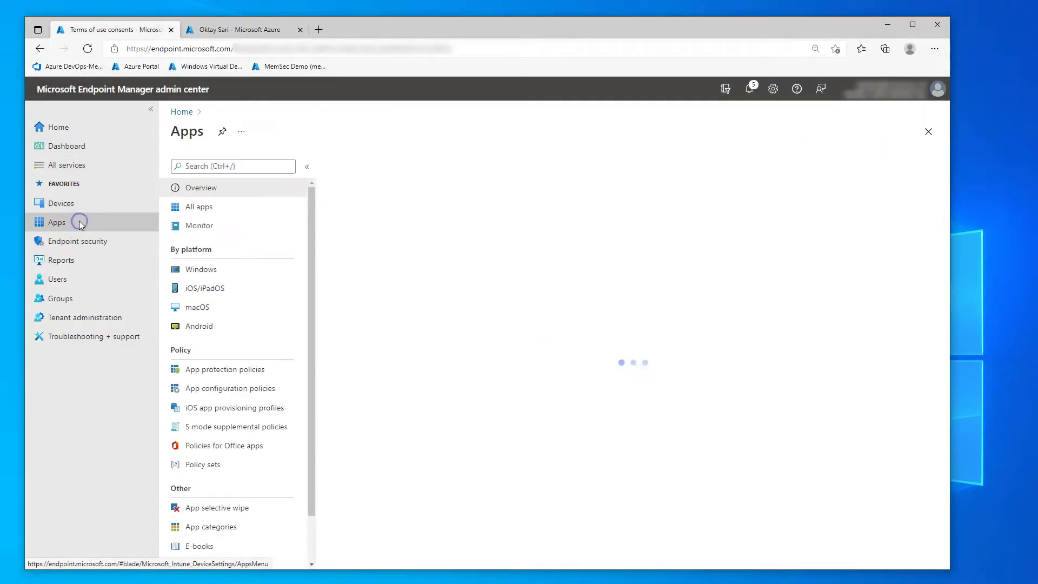
pyautogui.click(227, 373)
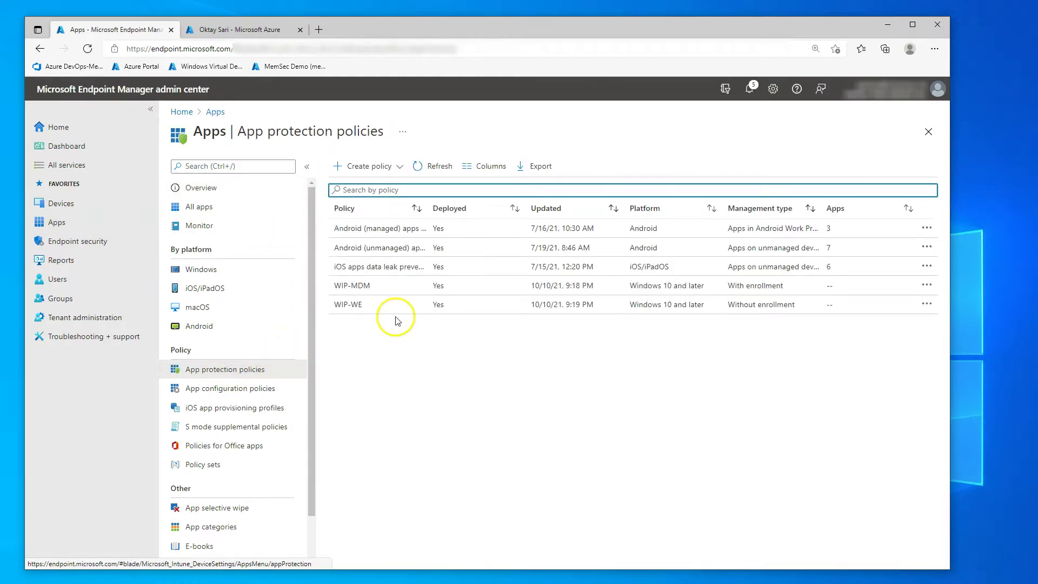
pyautogui.click(355, 307)
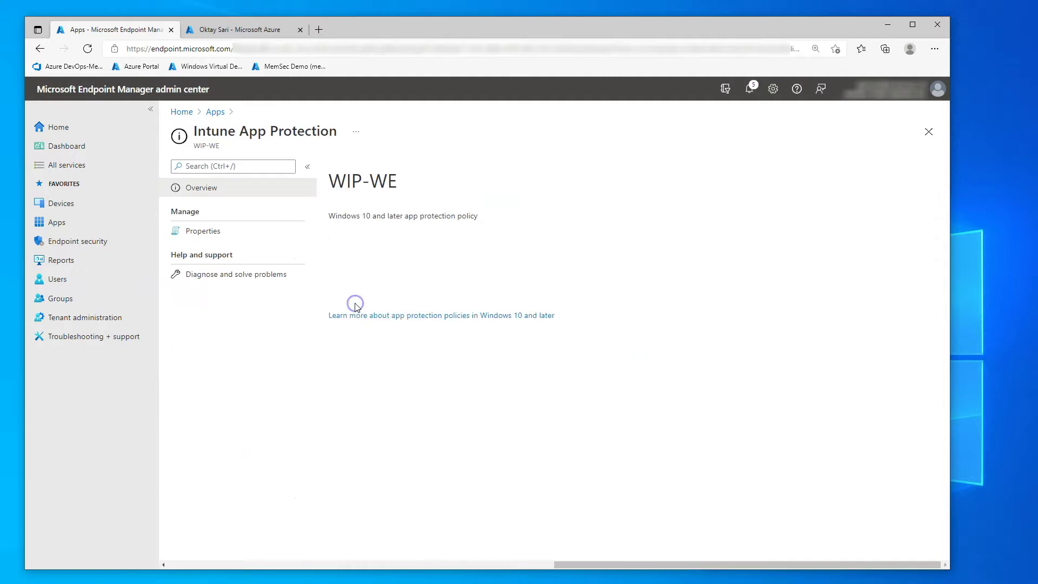
pyautogui.click(219, 233)
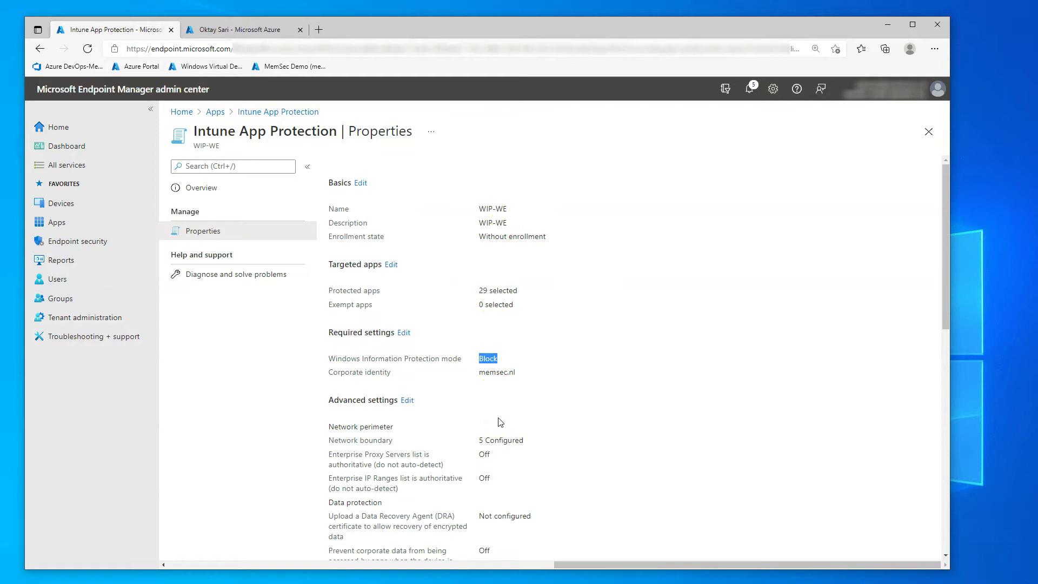
pyautogui.click(263, 110)
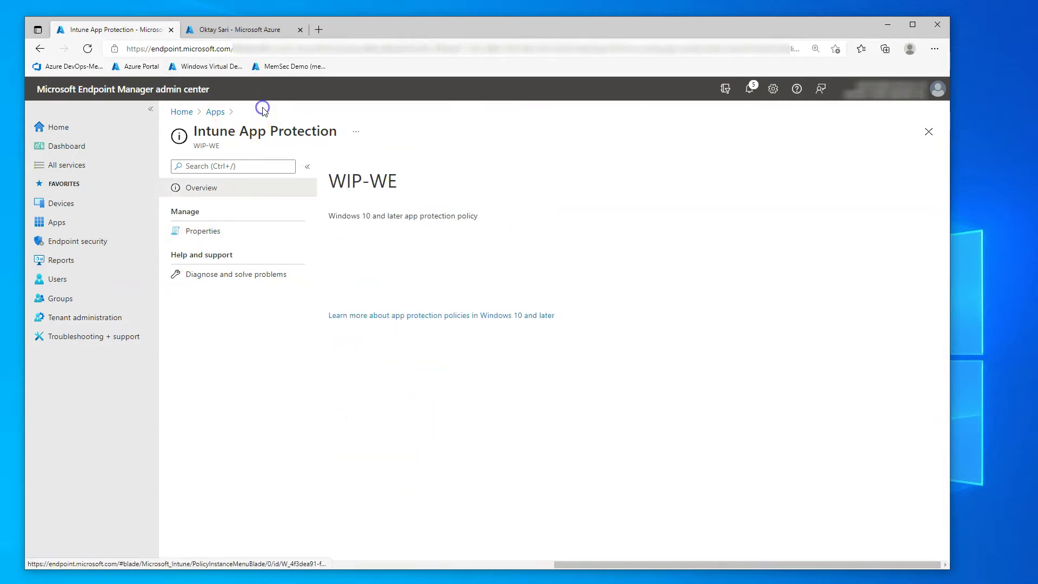
pyautogui.click(216, 113)
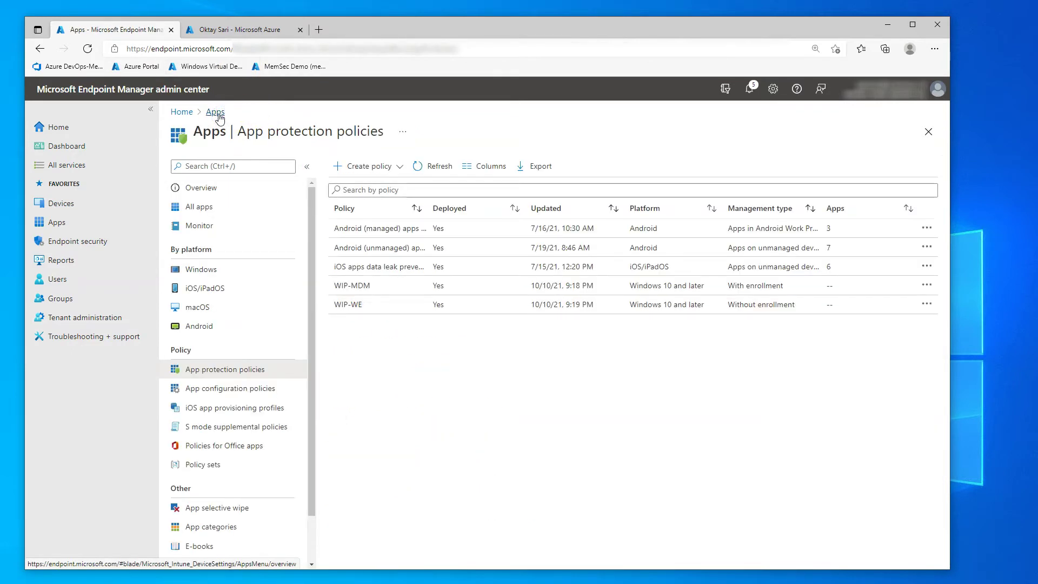